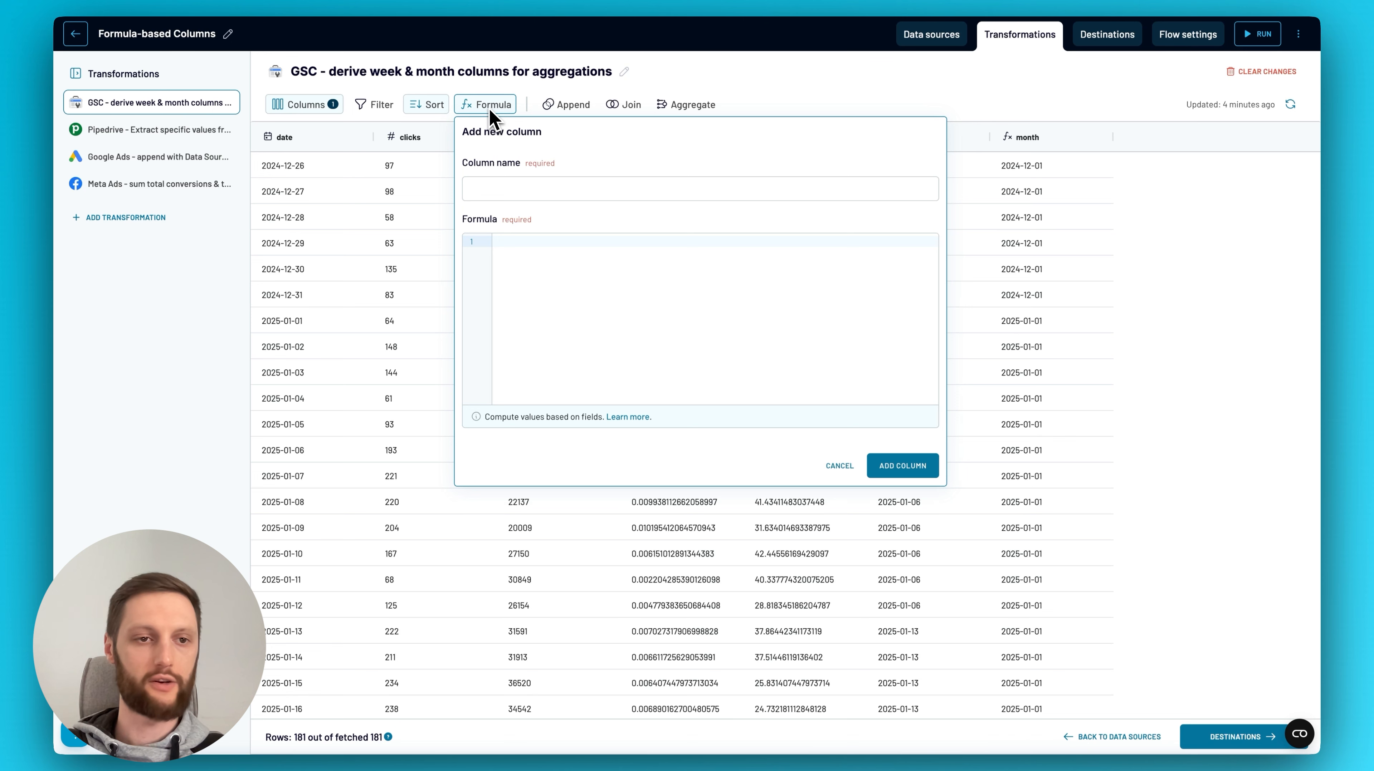
# - Dismiss the new-column form and examine the formula behind the week column, including its nested DATETIME_FORMAT part
pyautogui.click(178, 358)
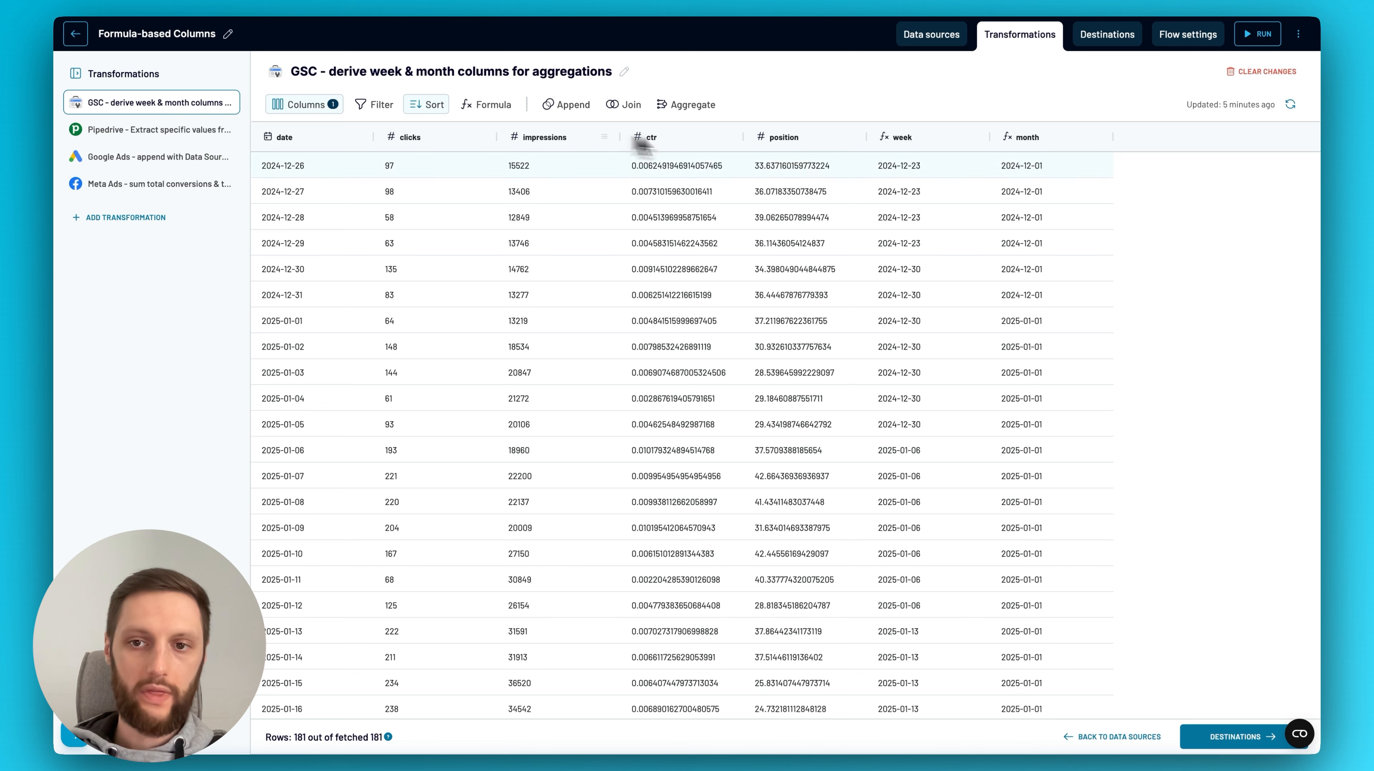
pyautogui.click(974, 136)
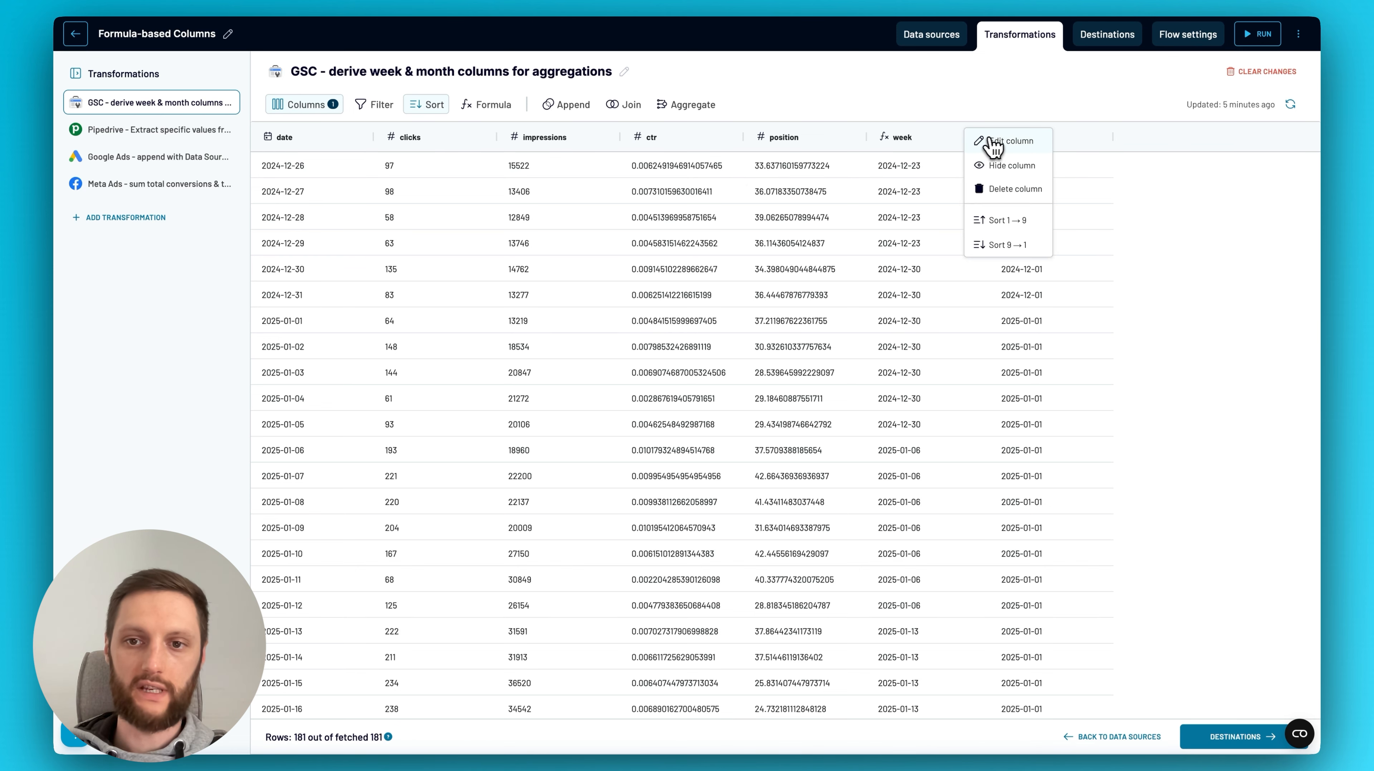
pyautogui.click(997, 143)
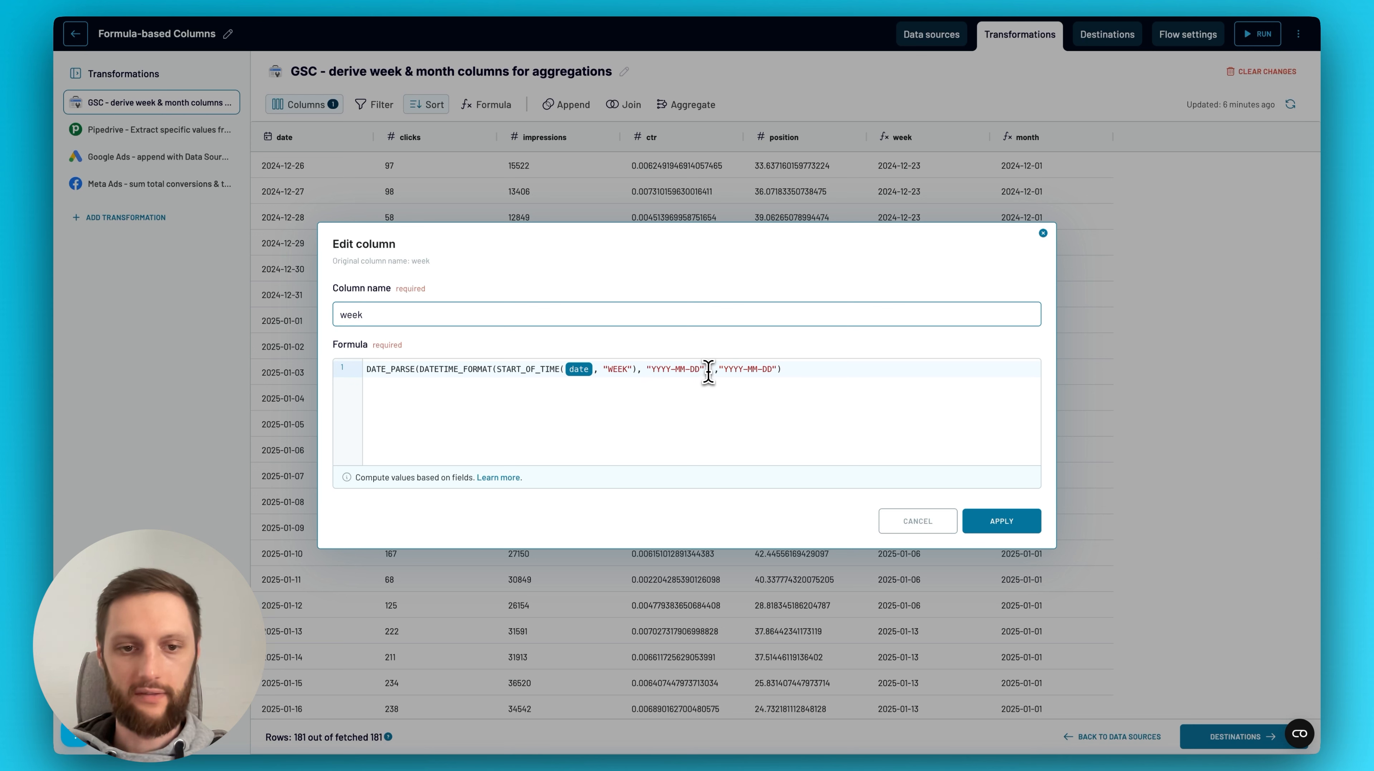
pyautogui.moveTo(709, 373); pyautogui.dragTo(422, 374)
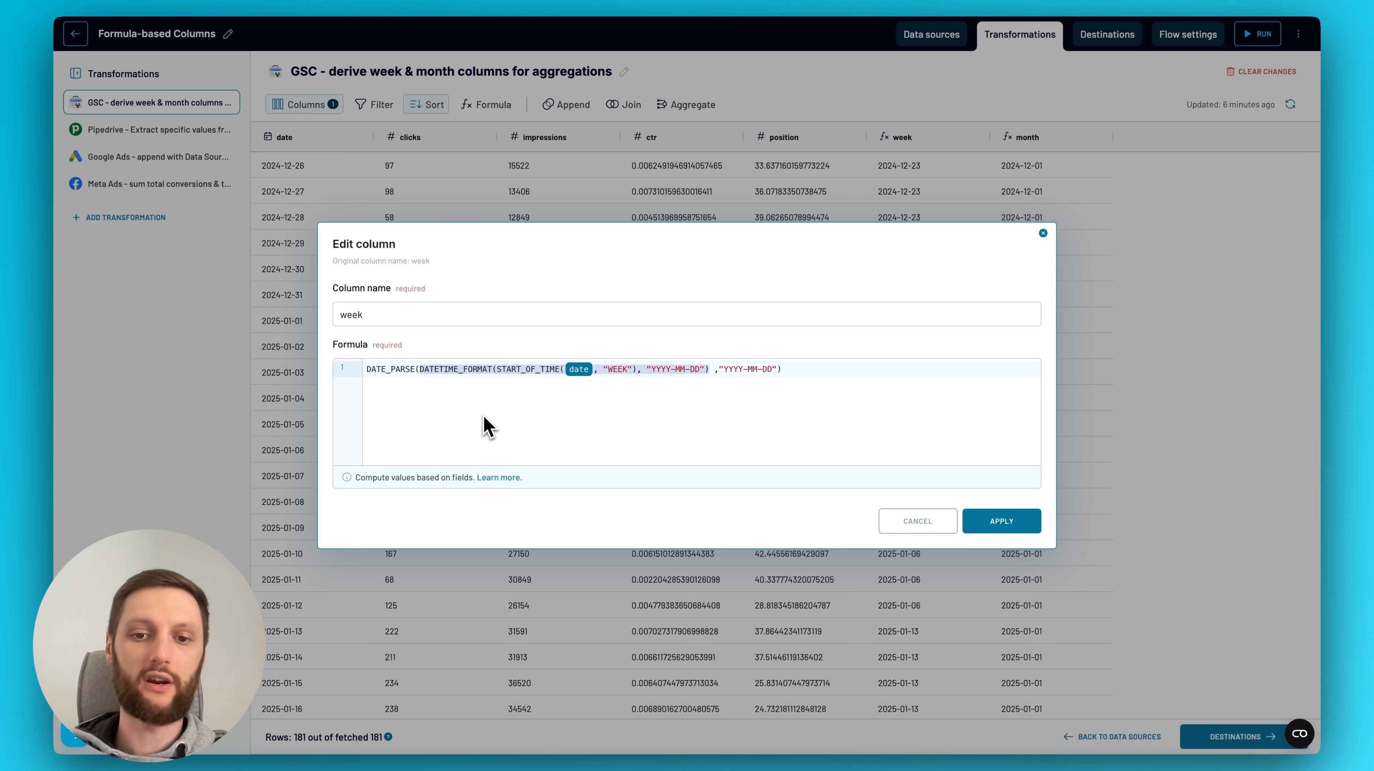
pyautogui.click(400, 370)
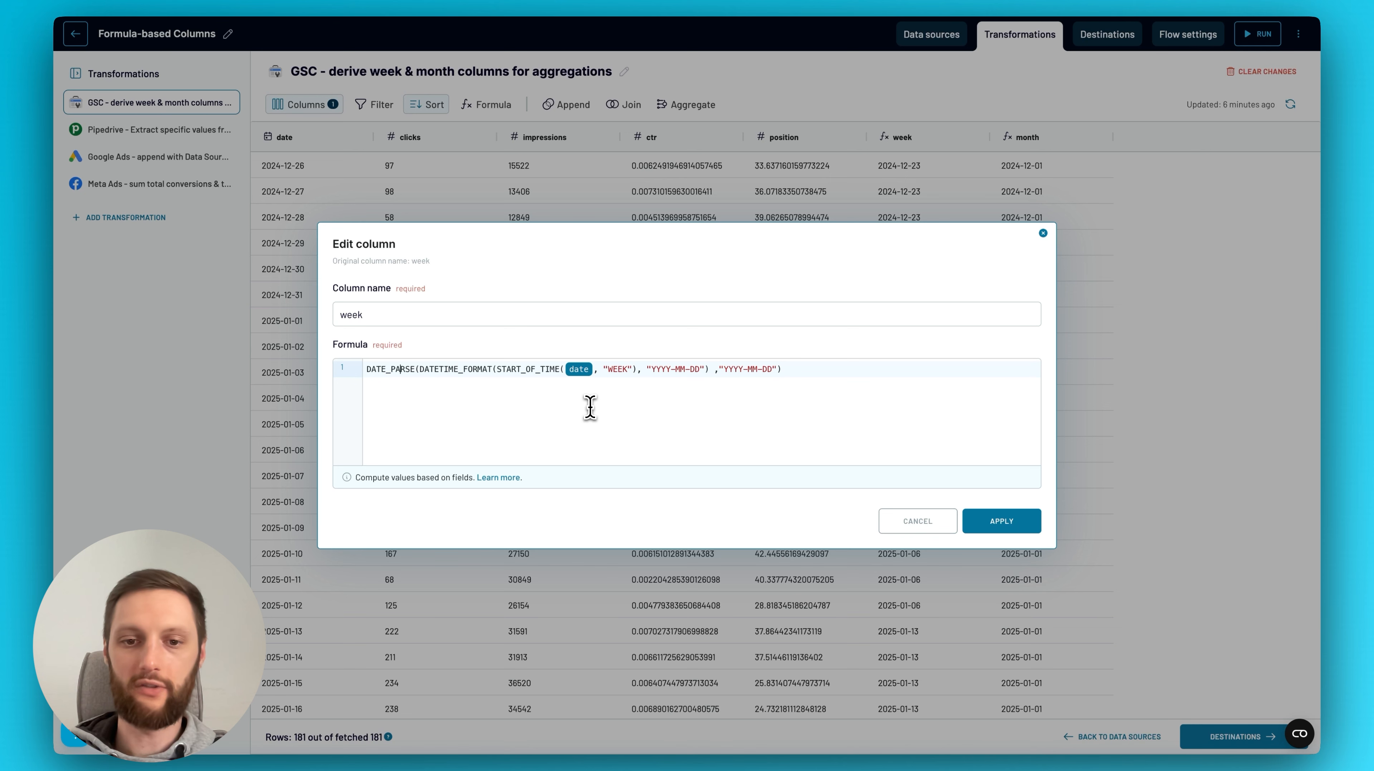
pyautogui.click(1006, 522)
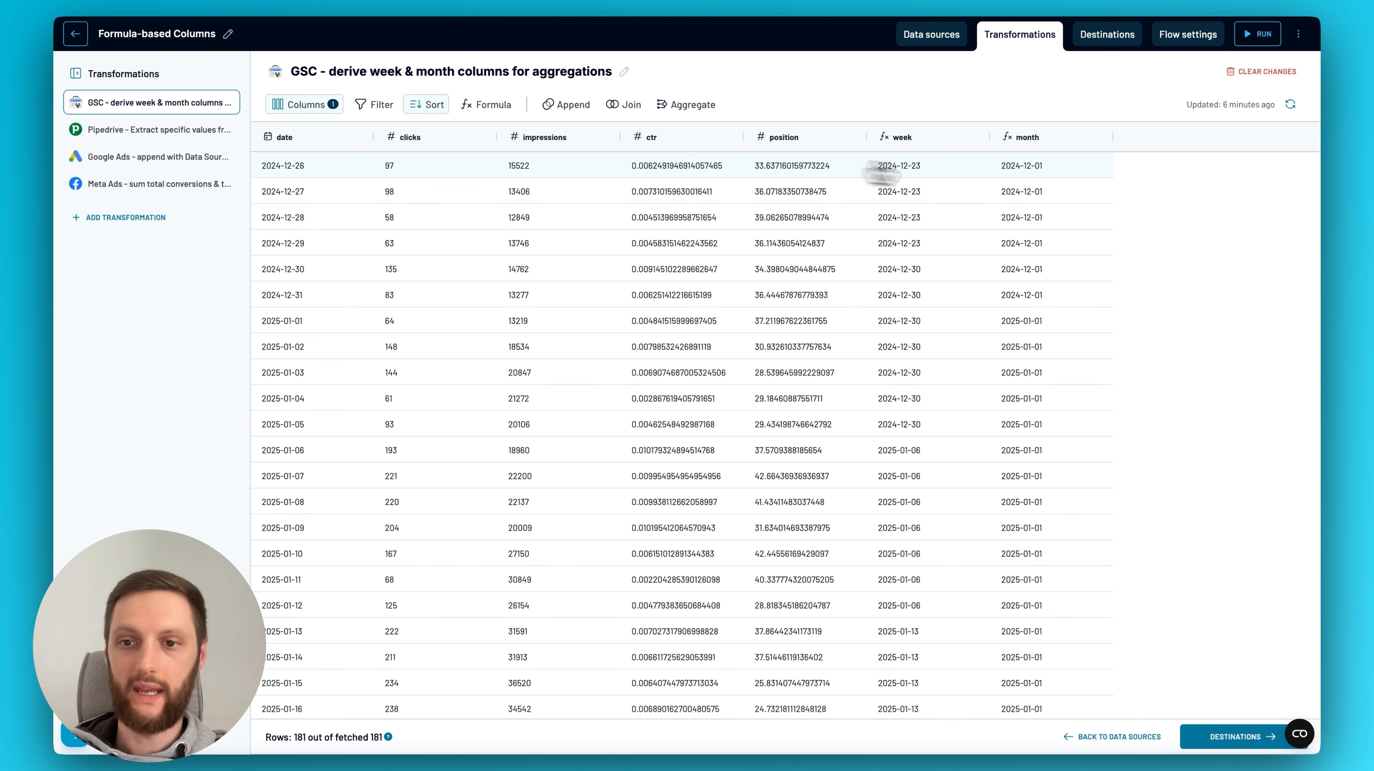
# - Examine the month column's formula, focusing on its time-unit argument, and close it without changes
pyautogui.click(1098, 139)
pyautogui.click(1104, 145)
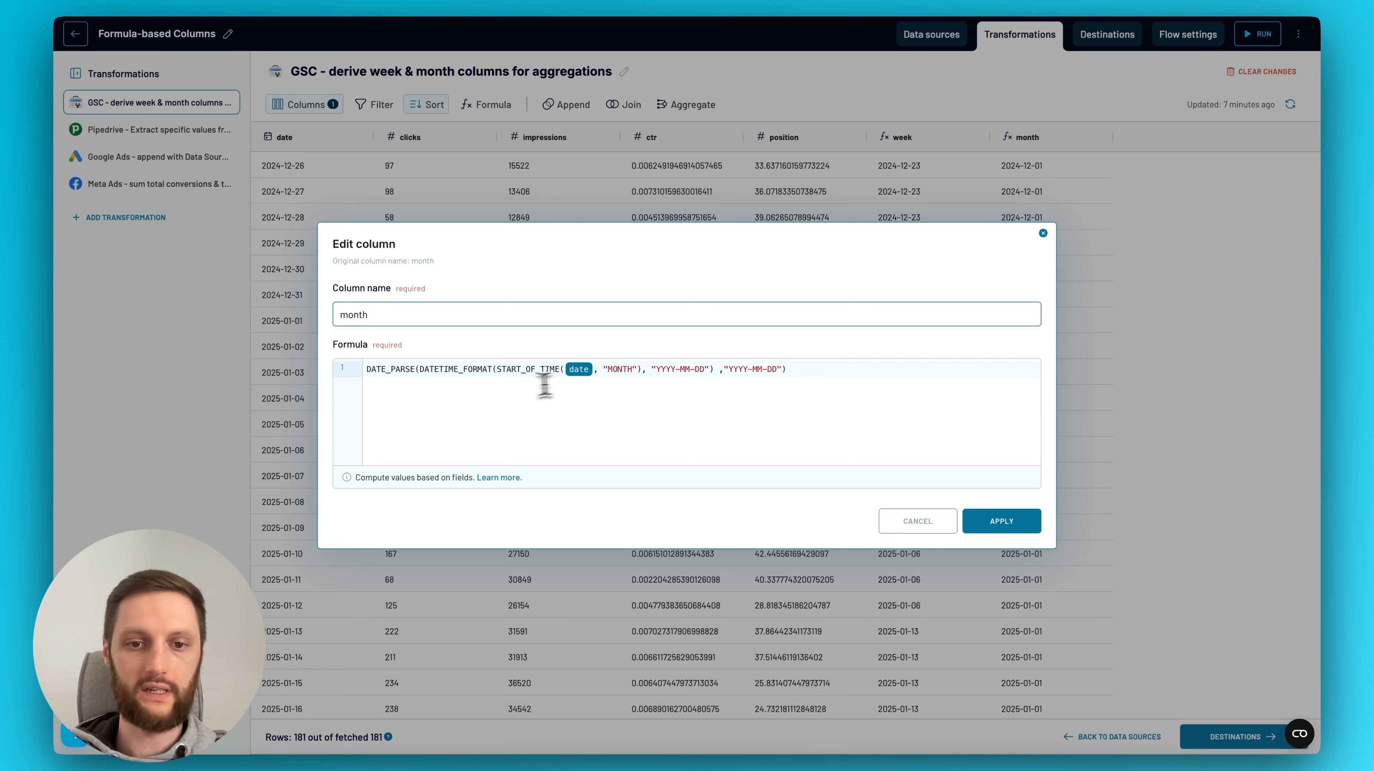
pyautogui.doubleClick(626, 370)
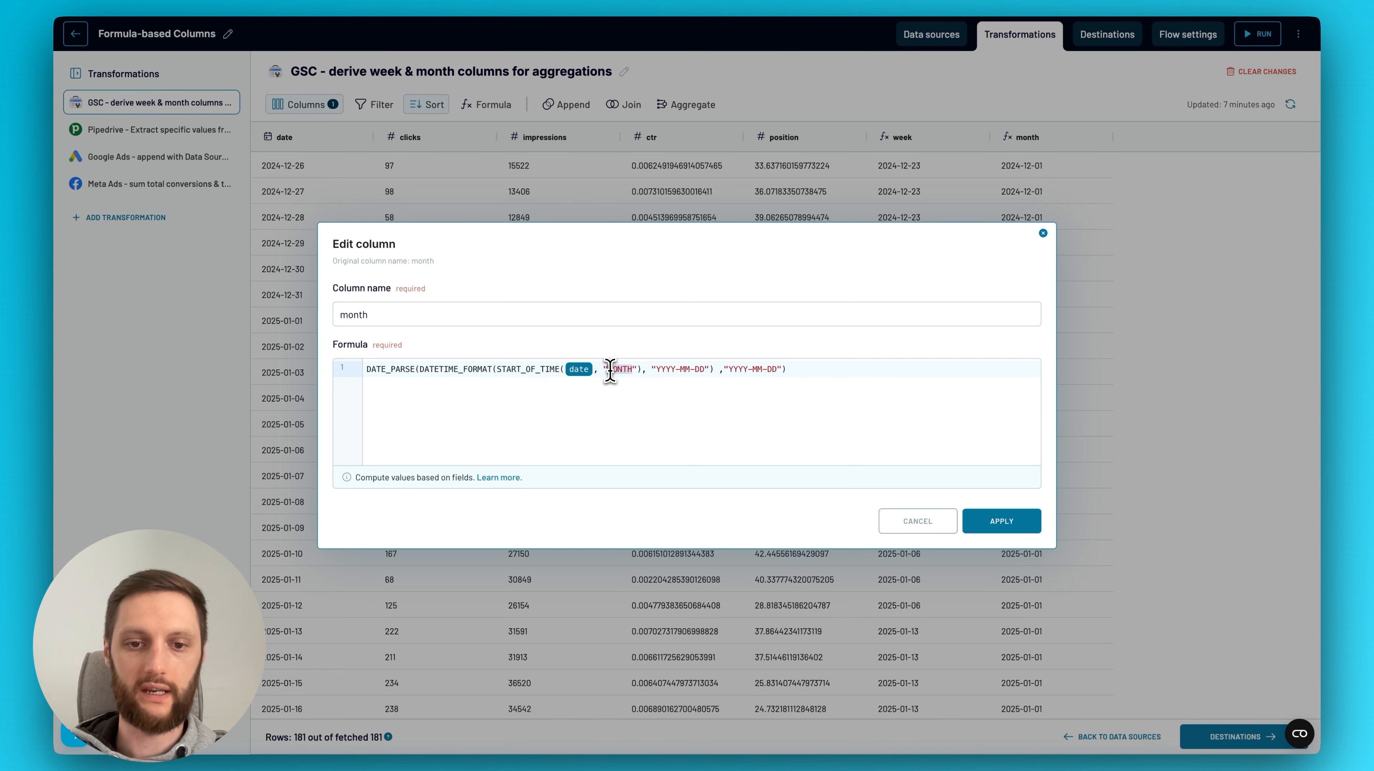
pyautogui.click(1043, 234)
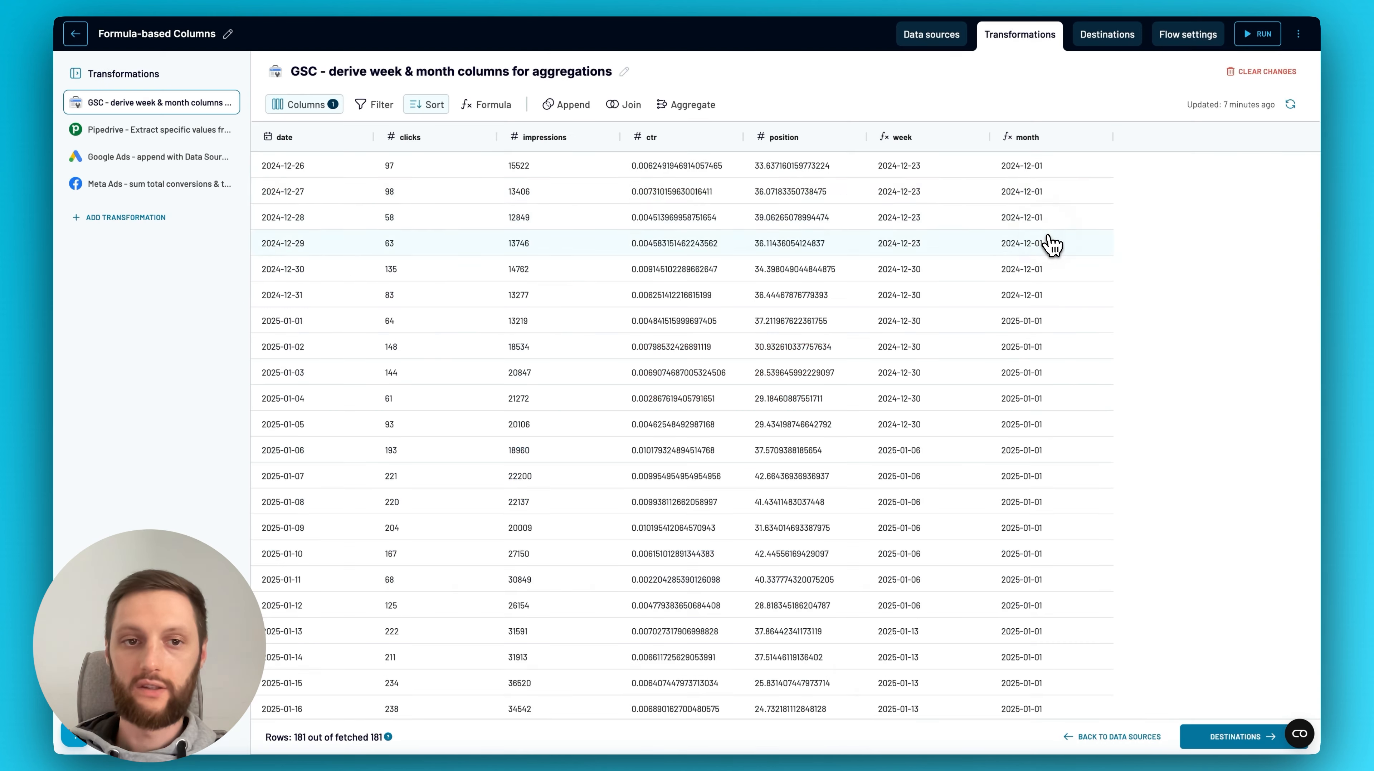
# - Start an aggregation of the GSC - derive week & month columns for aggregations view with week as the dimension
pyautogui.click(676, 107)
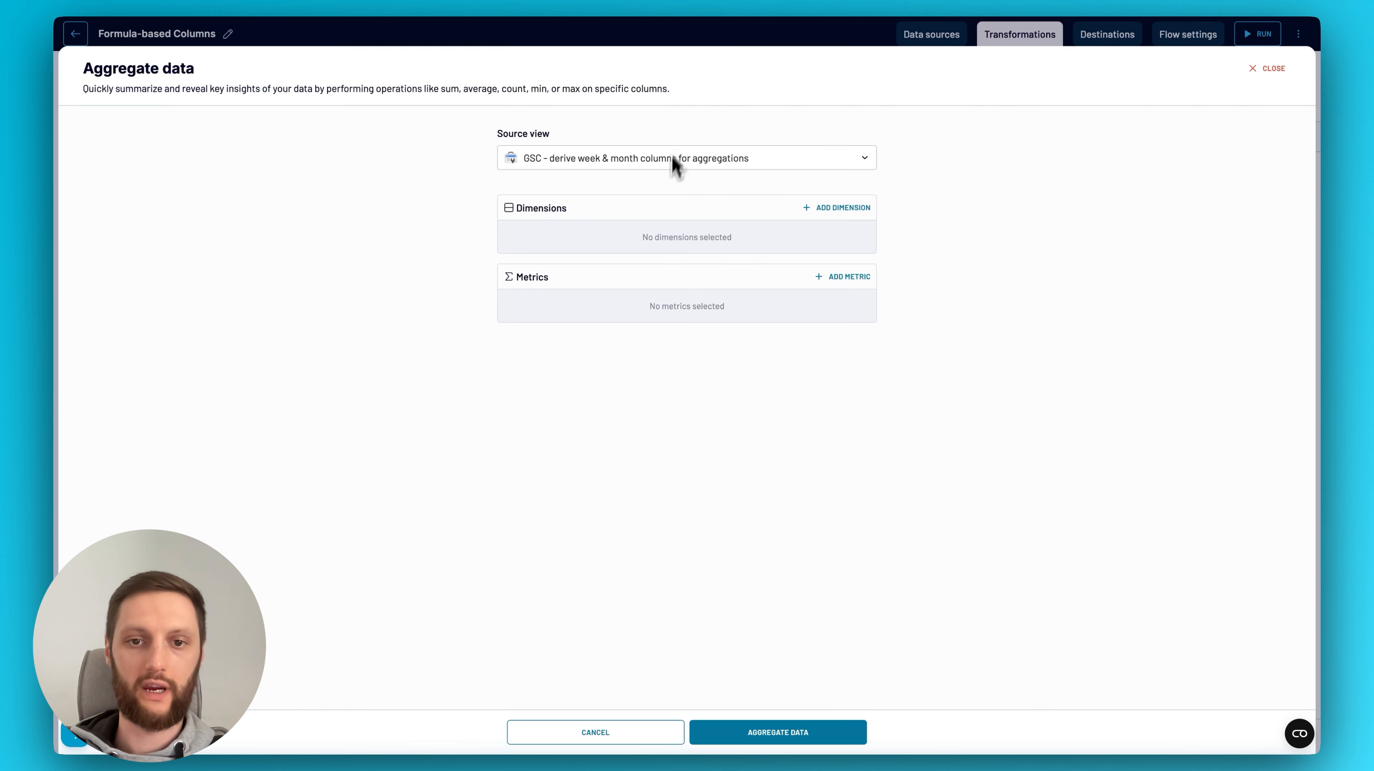
pyautogui.click(821, 216)
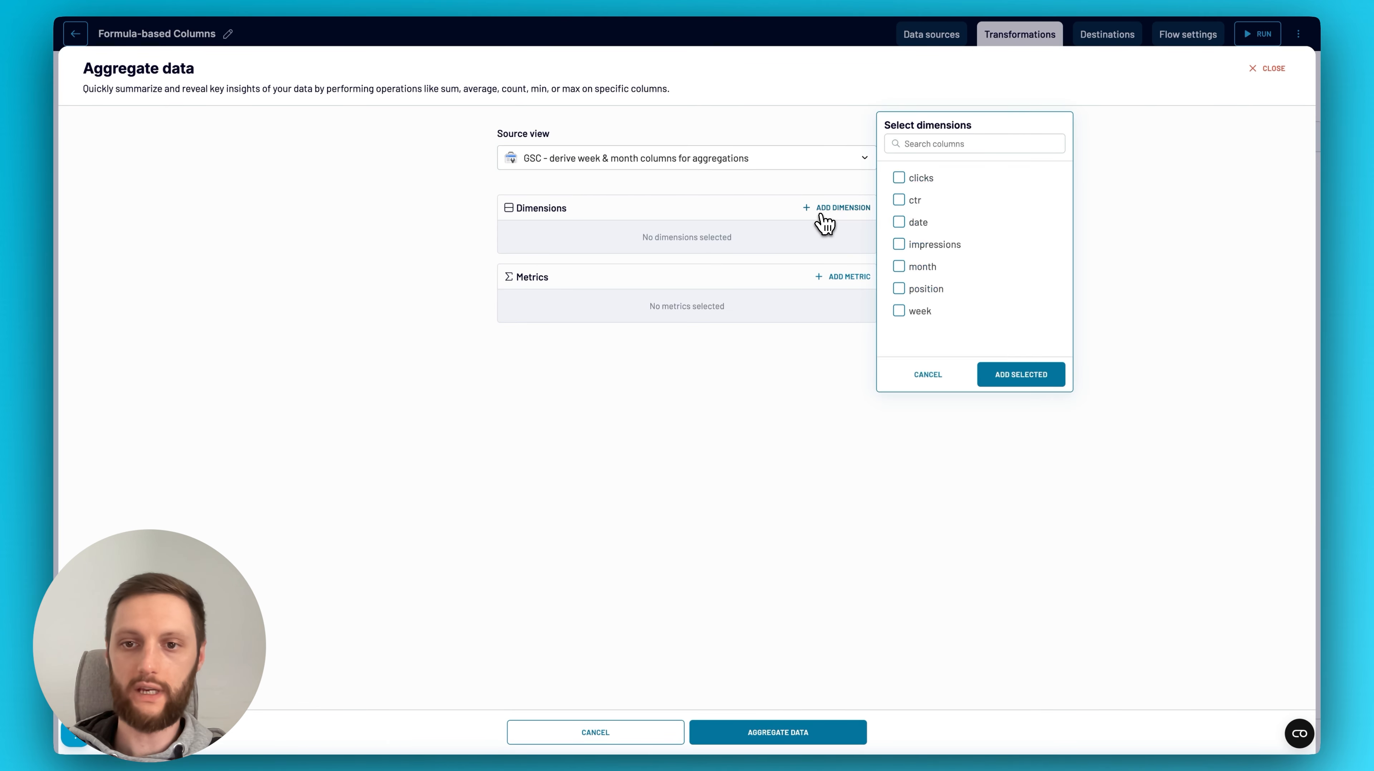
pyautogui.click(899, 311)
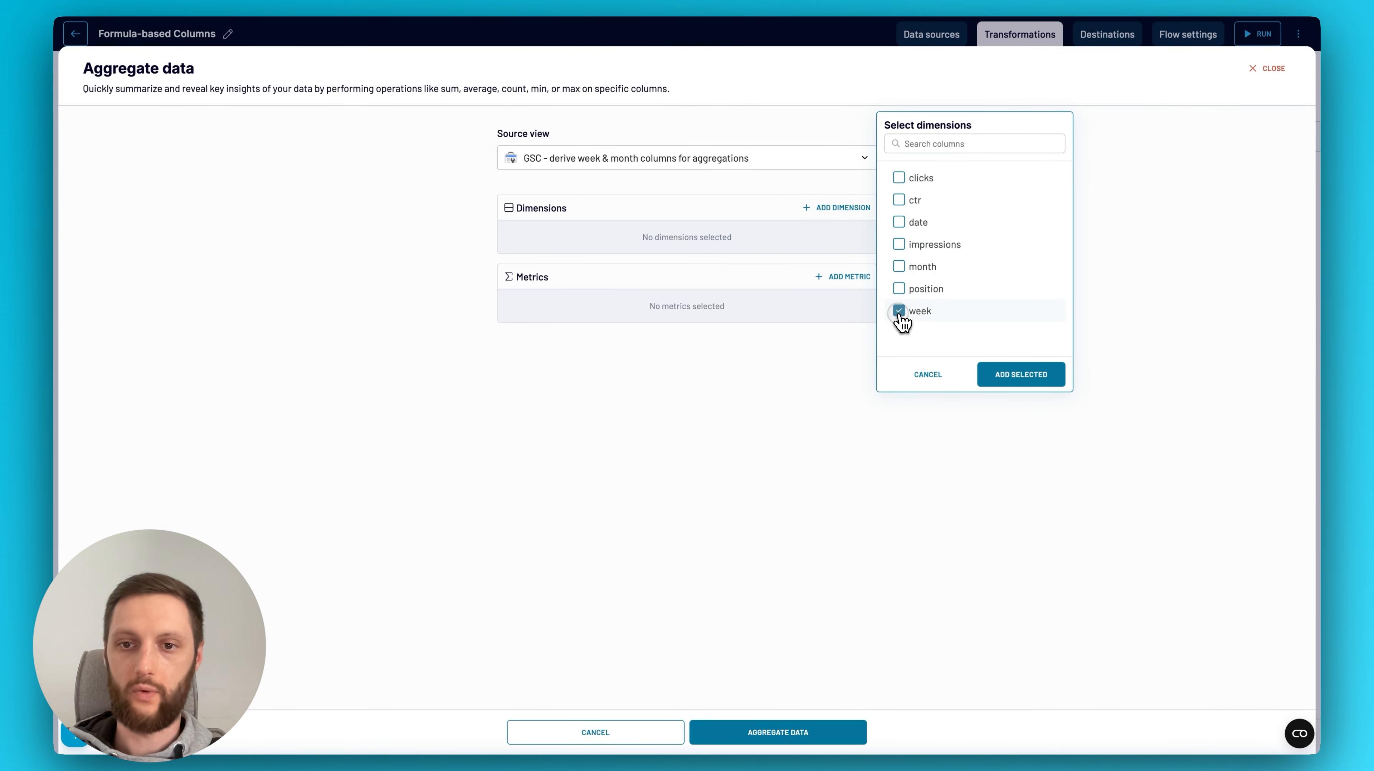
pyautogui.click(1003, 378)
# - Add clicks, ctr, impressions and position as SUM metrics and create the weekly aggregation
pyautogui.click(848, 288)
pyautogui.click(898, 219)
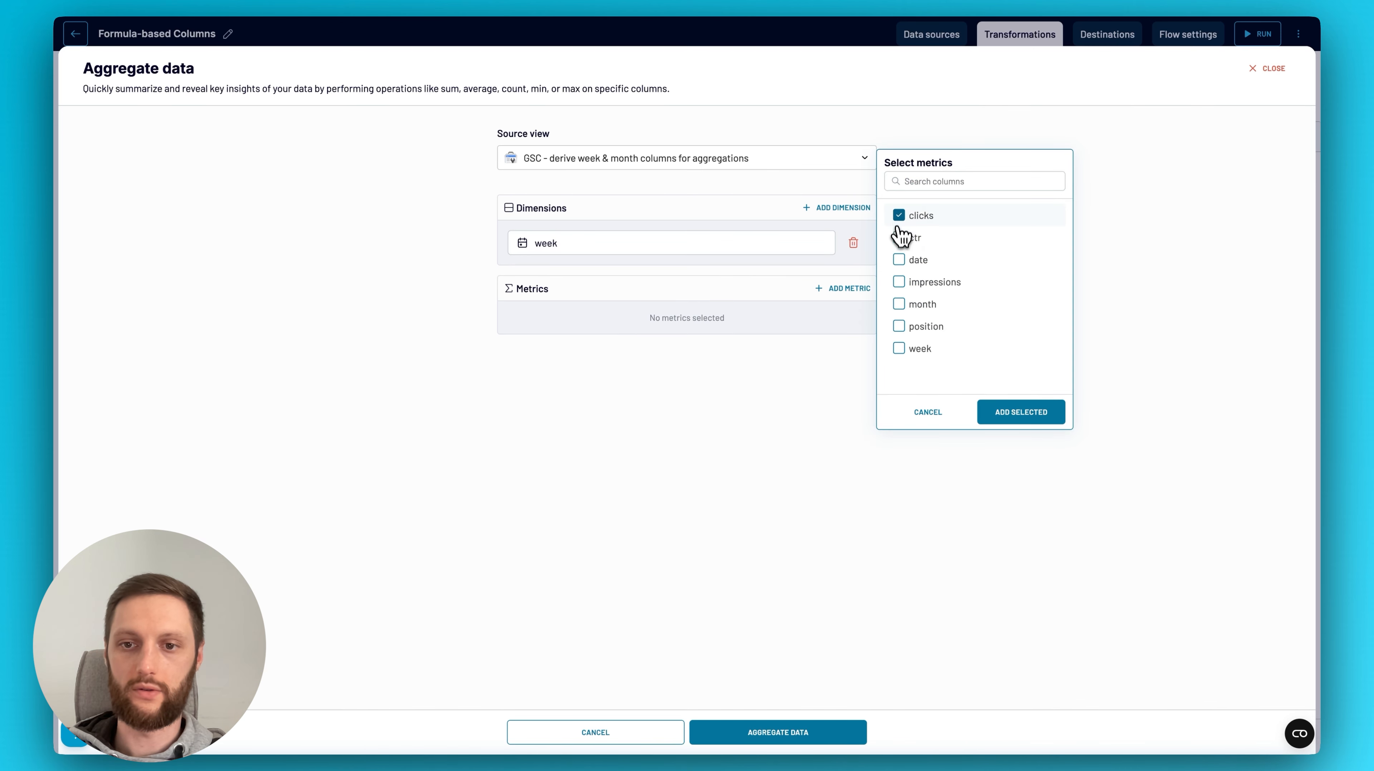
pyautogui.click(898, 237)
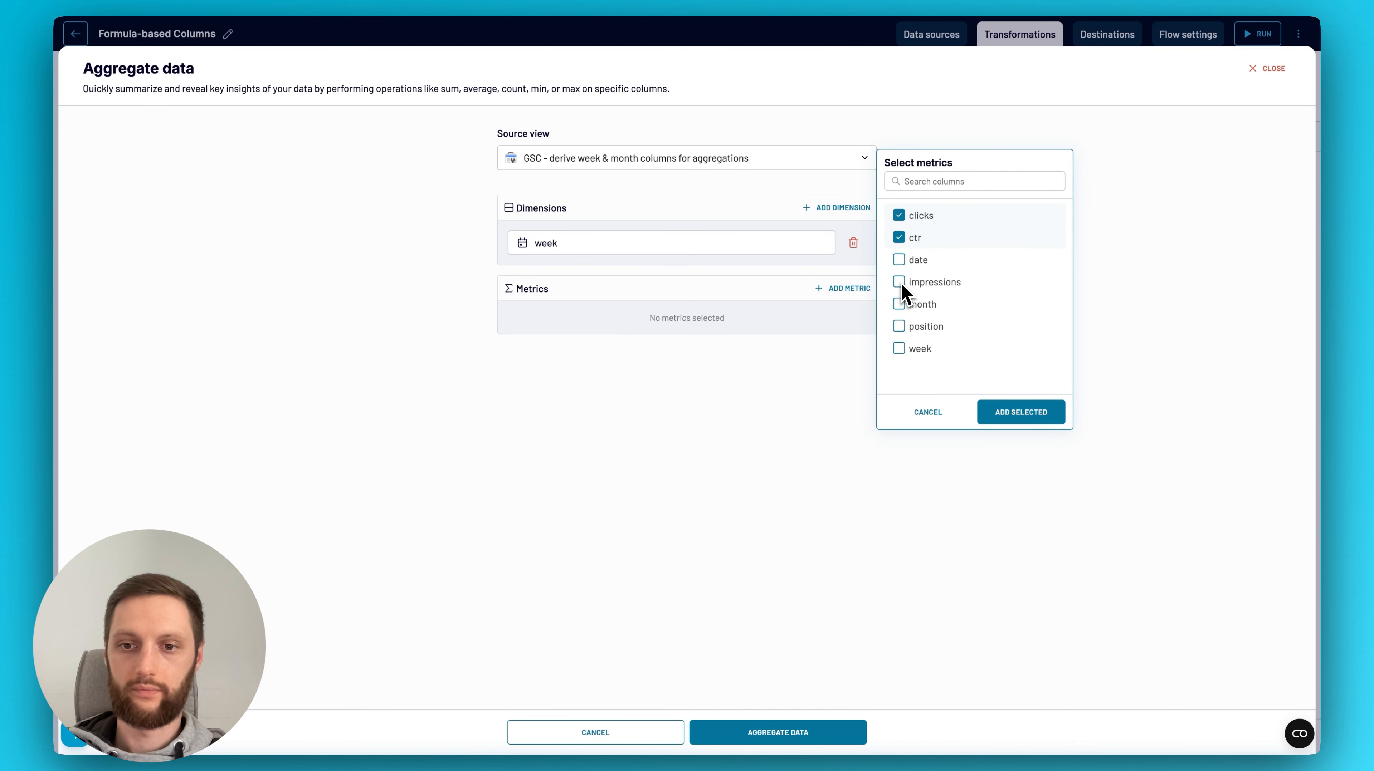
pyautogui.click(899, 282)
pyautogui.click(898, 327)
pyautogui.click(987, 413)
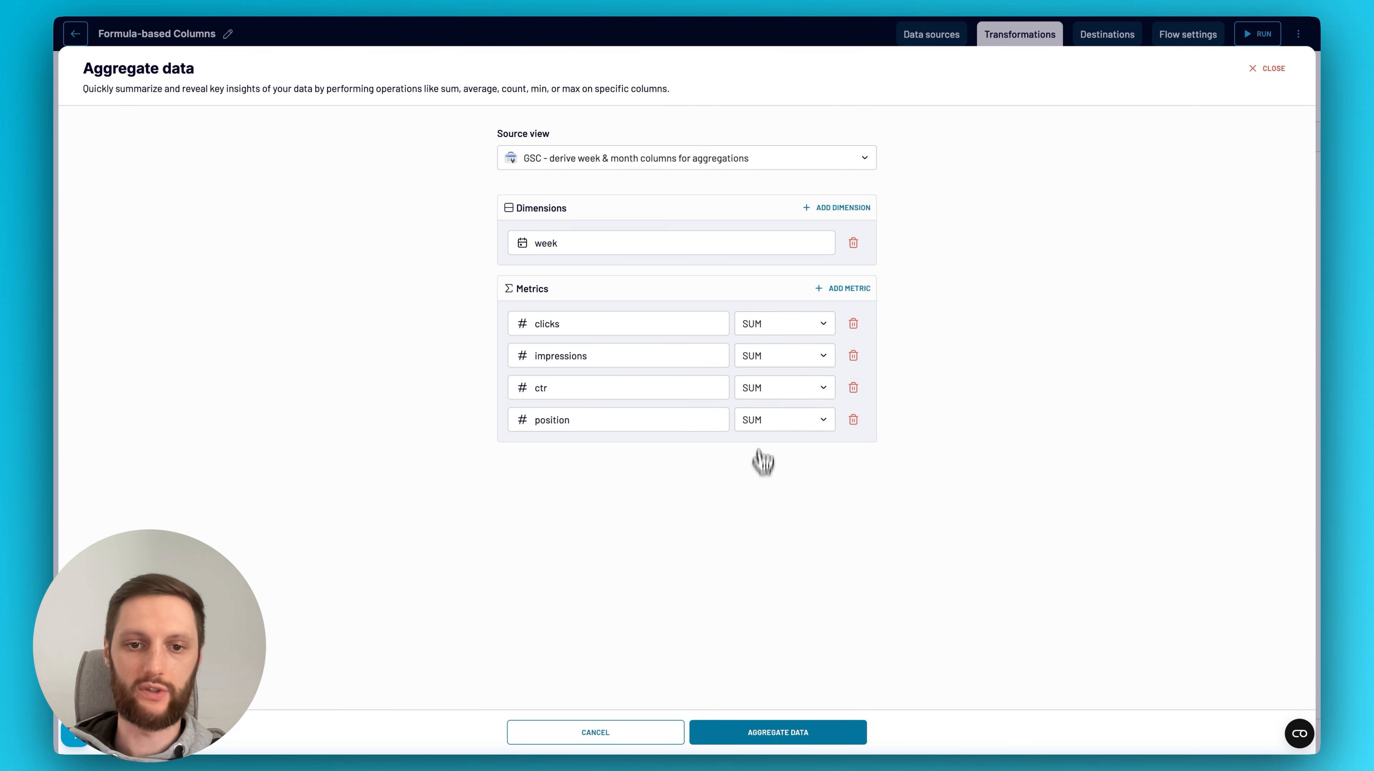
pyautogui.click(748, 736)
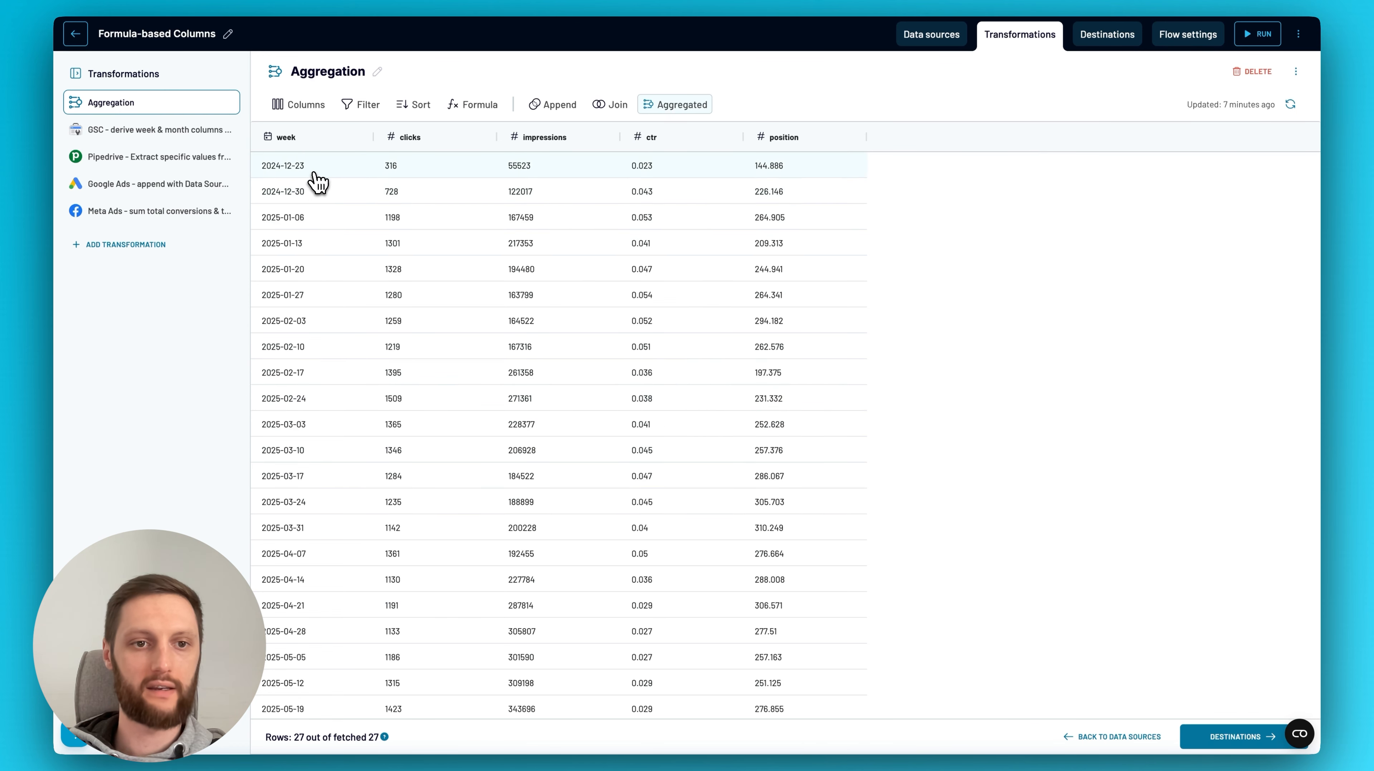
pyautogui.scroll(-3, 548, 200)
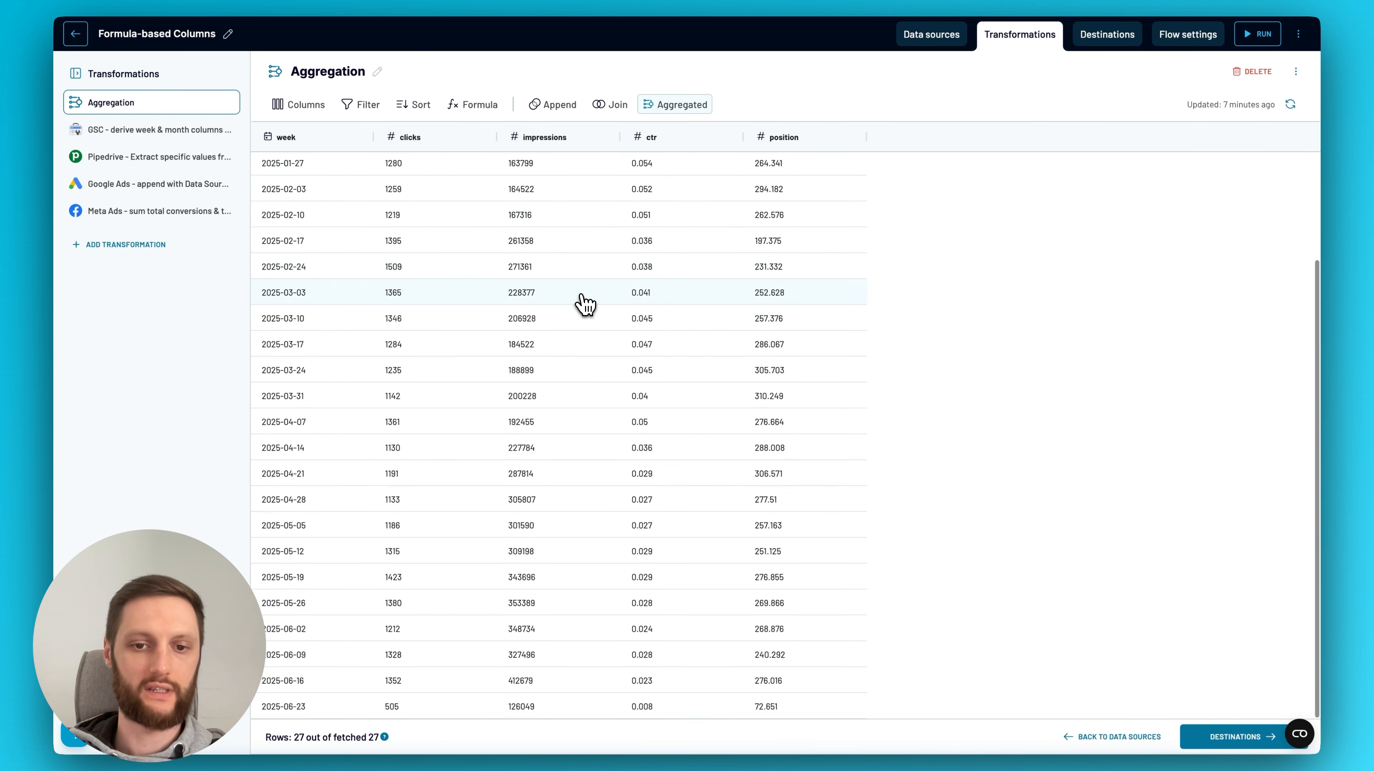
pyautogui.scroll(3, 583, 304)
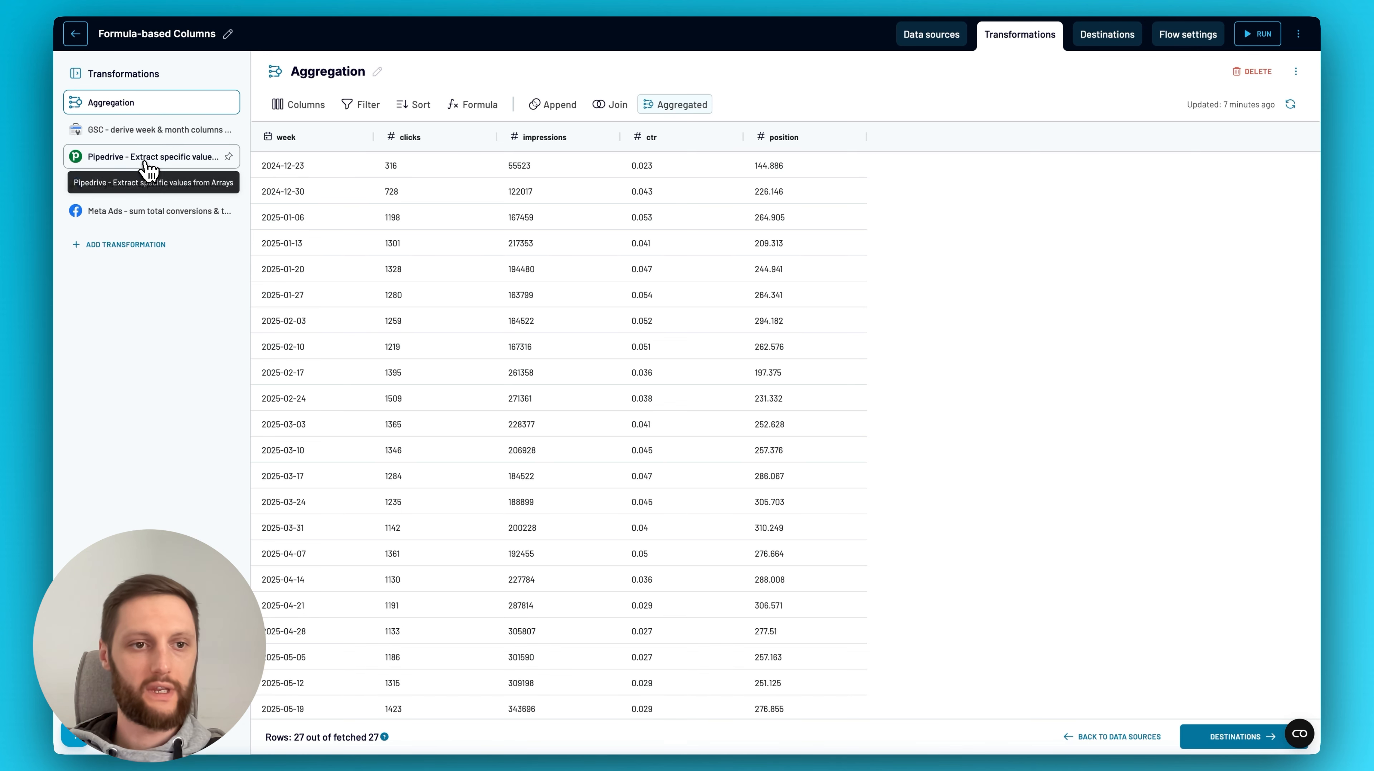
# - Examine the Email column's formula and extracted values in the Pipedrive - Extract specific values from Arrays transformation
pyautogui.click(148, 165)
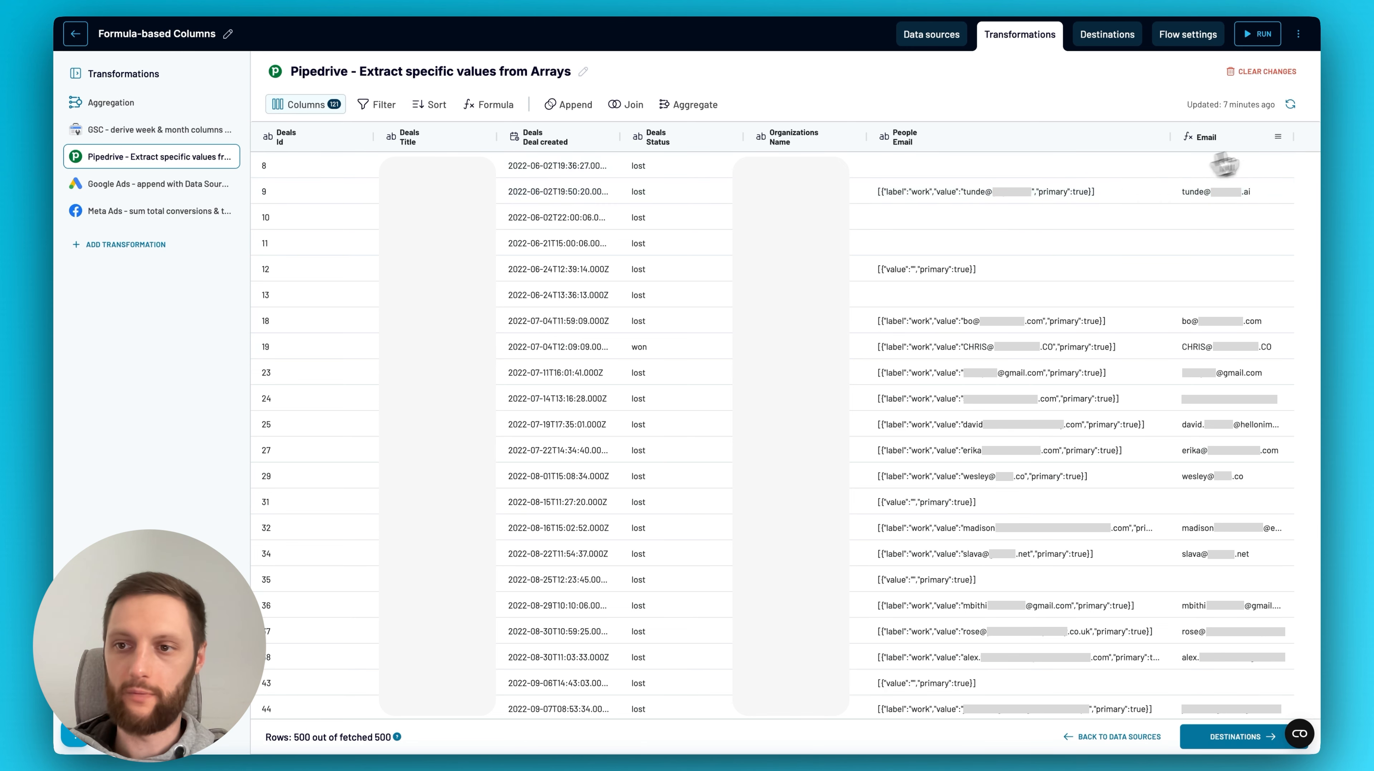
pyautogui.click(1281, 141)
pyautogui.click(1278, 141)
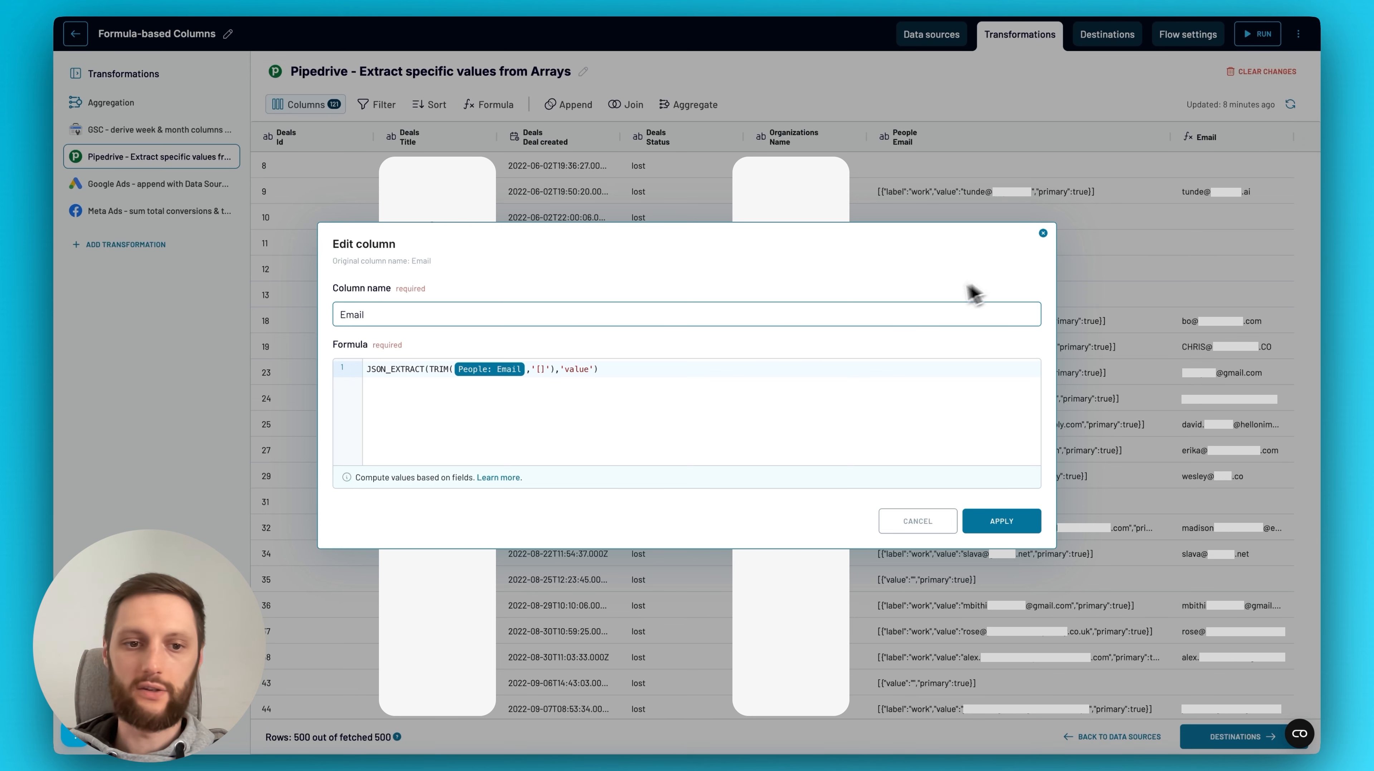
pyautogui.click(418, 372)
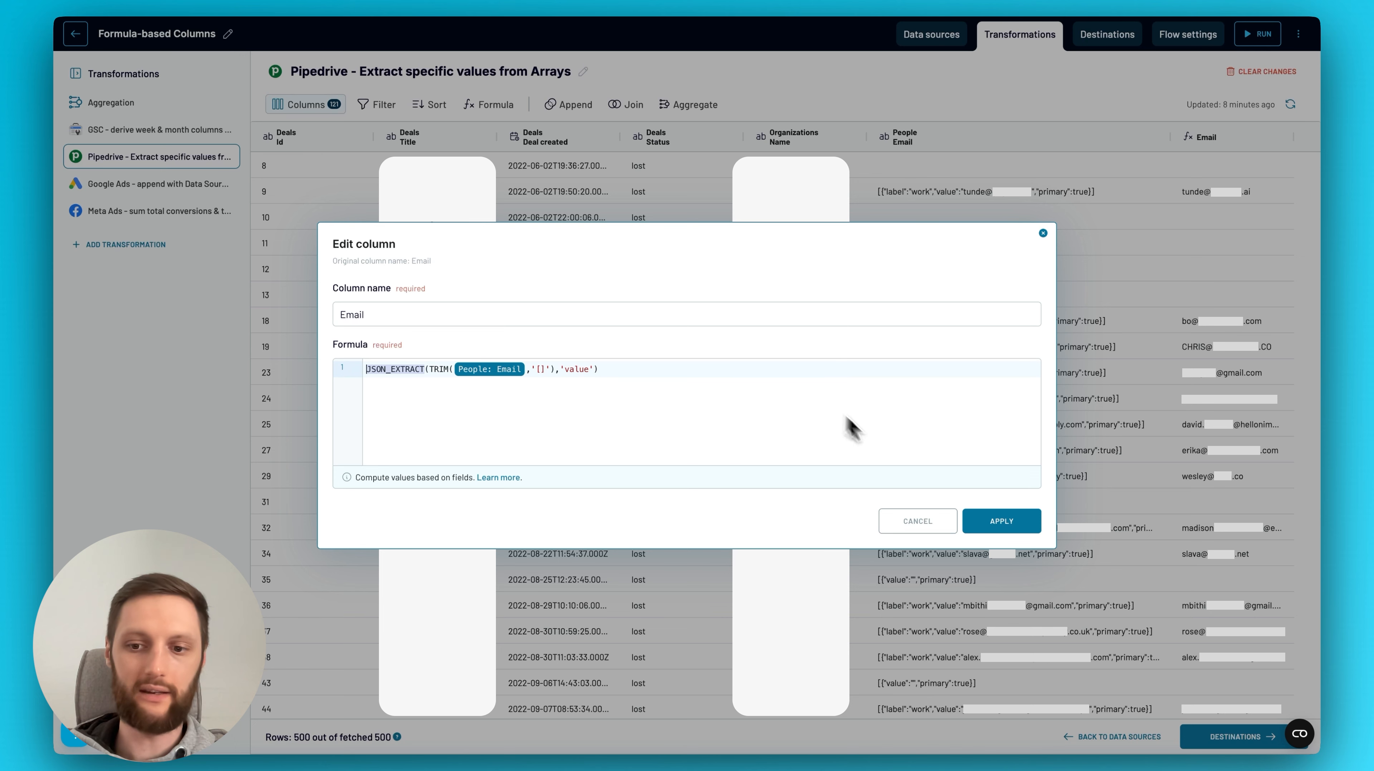
pyautogui.click(1001, 522)
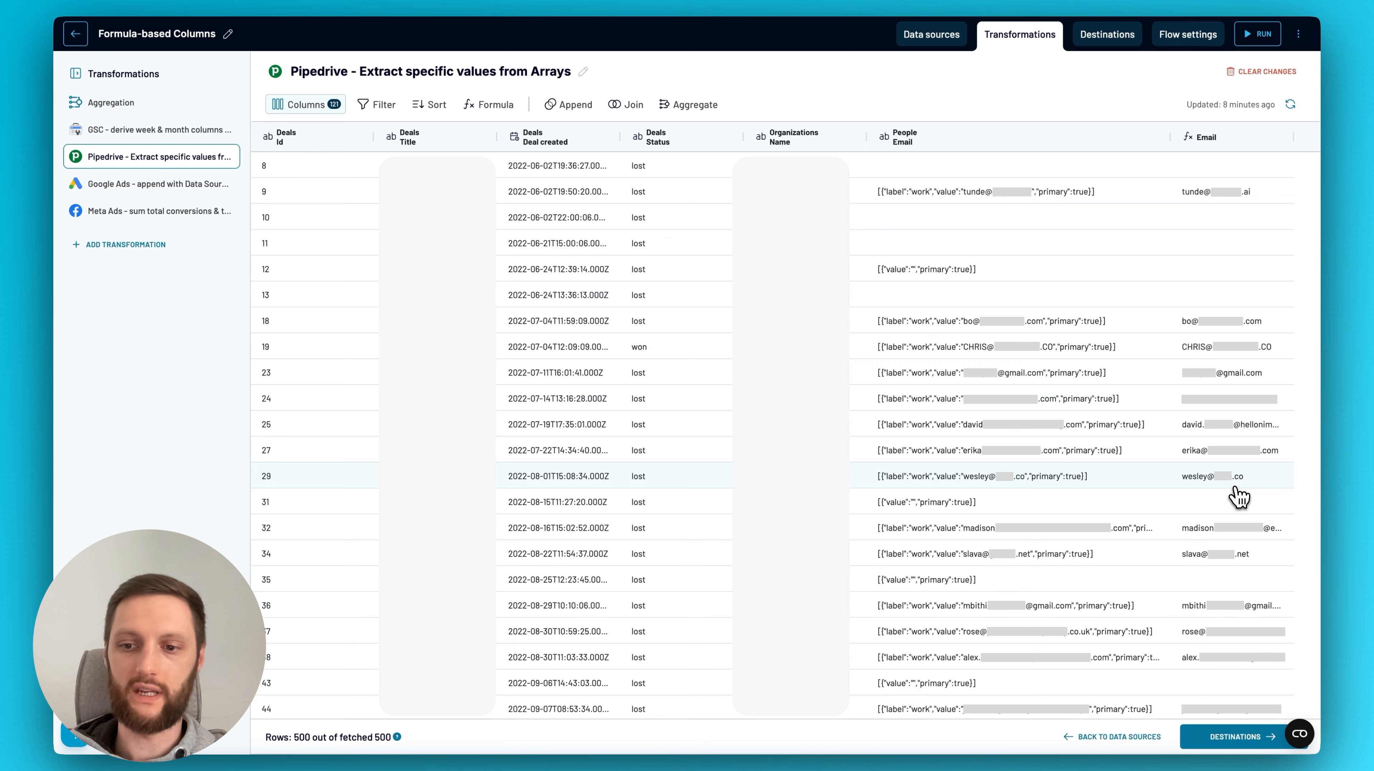
pyautogui.scroll(-10, 1238, 496)
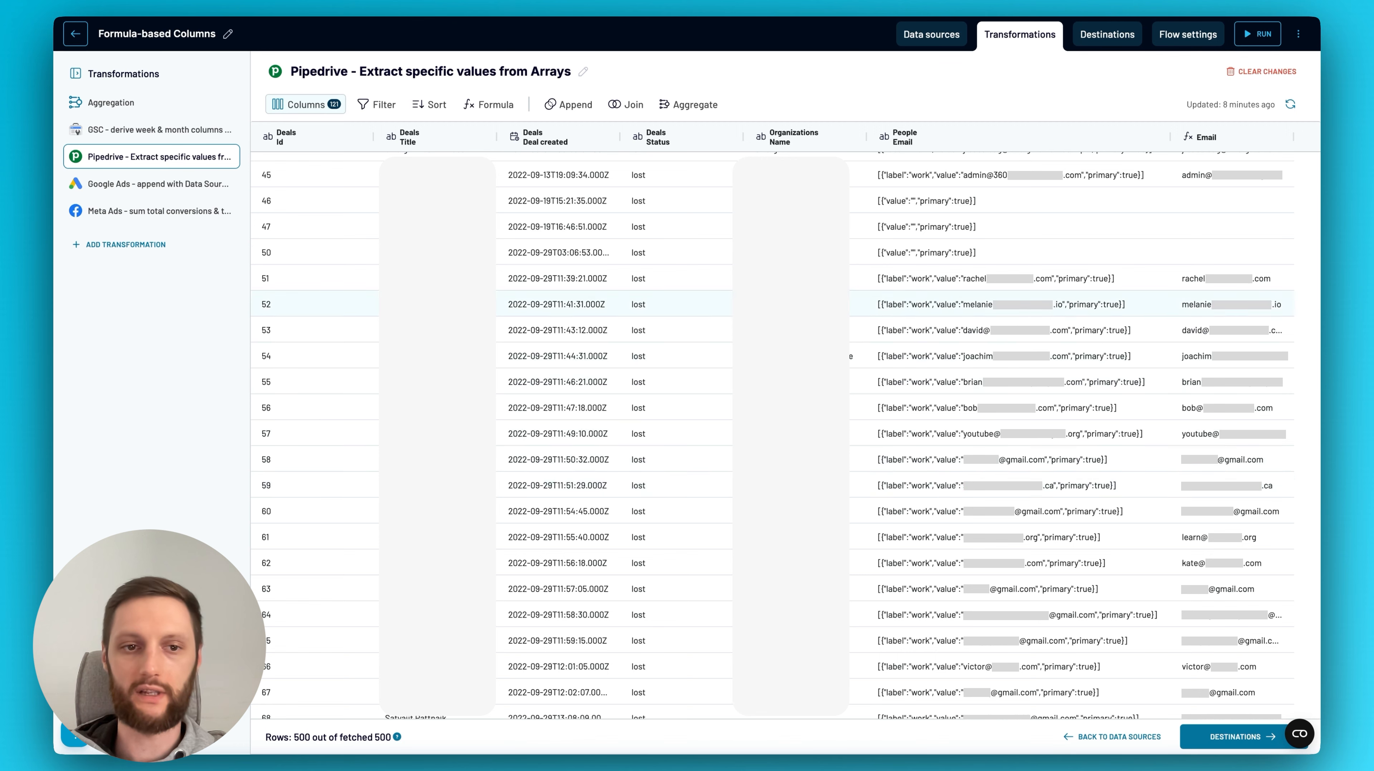
# - Open the Google Ads - append with Data Source identifier transformation and view its form for adding a formula column
pyautogui.click(172, 186)
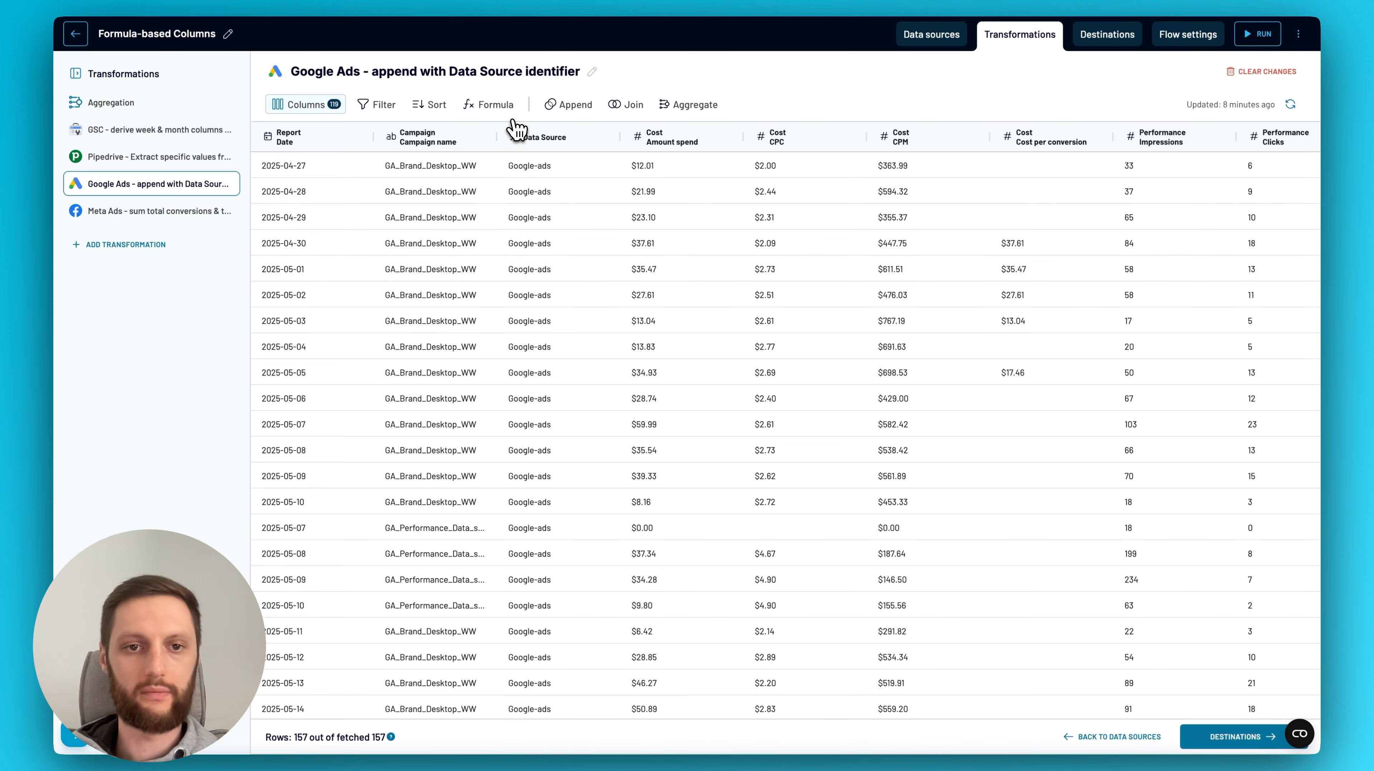
pyautogui.click(500, 111)
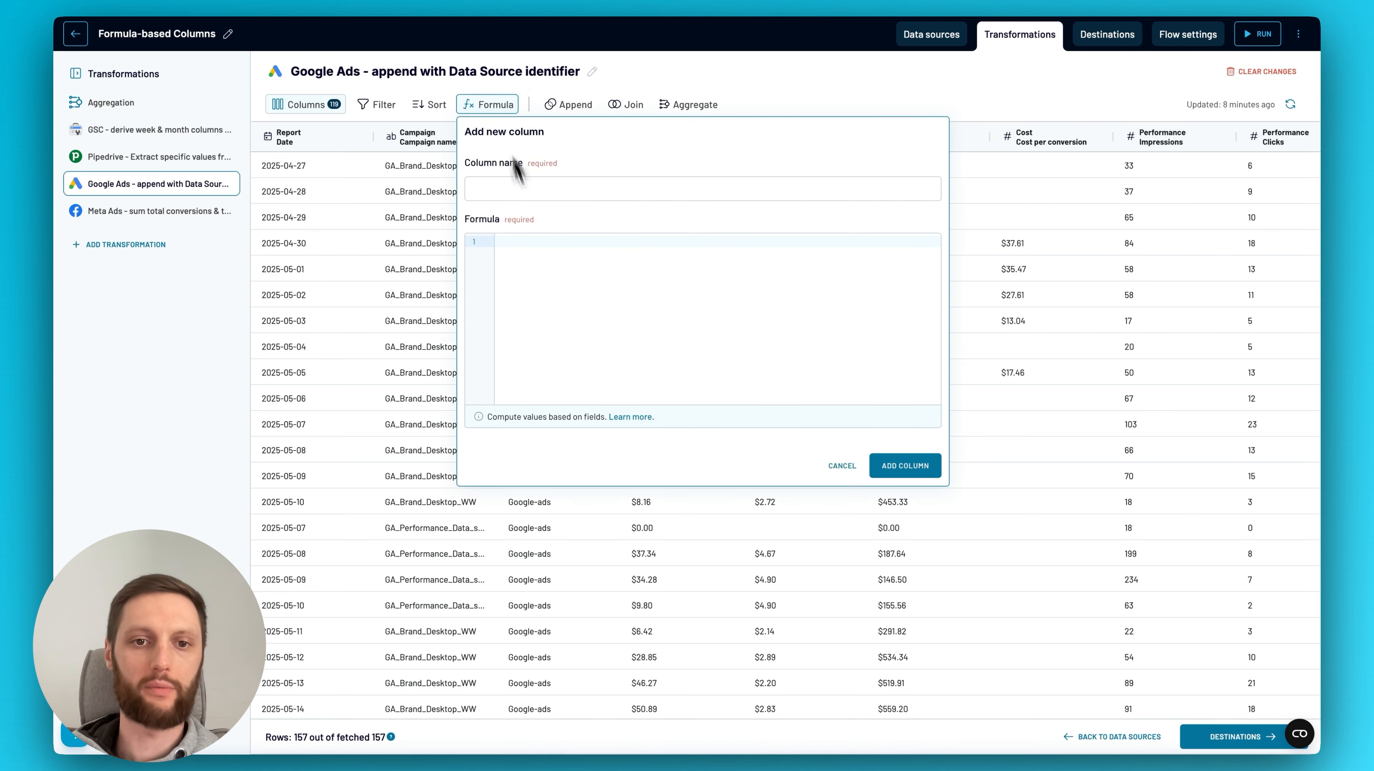
pyautogui.click(758, 103)
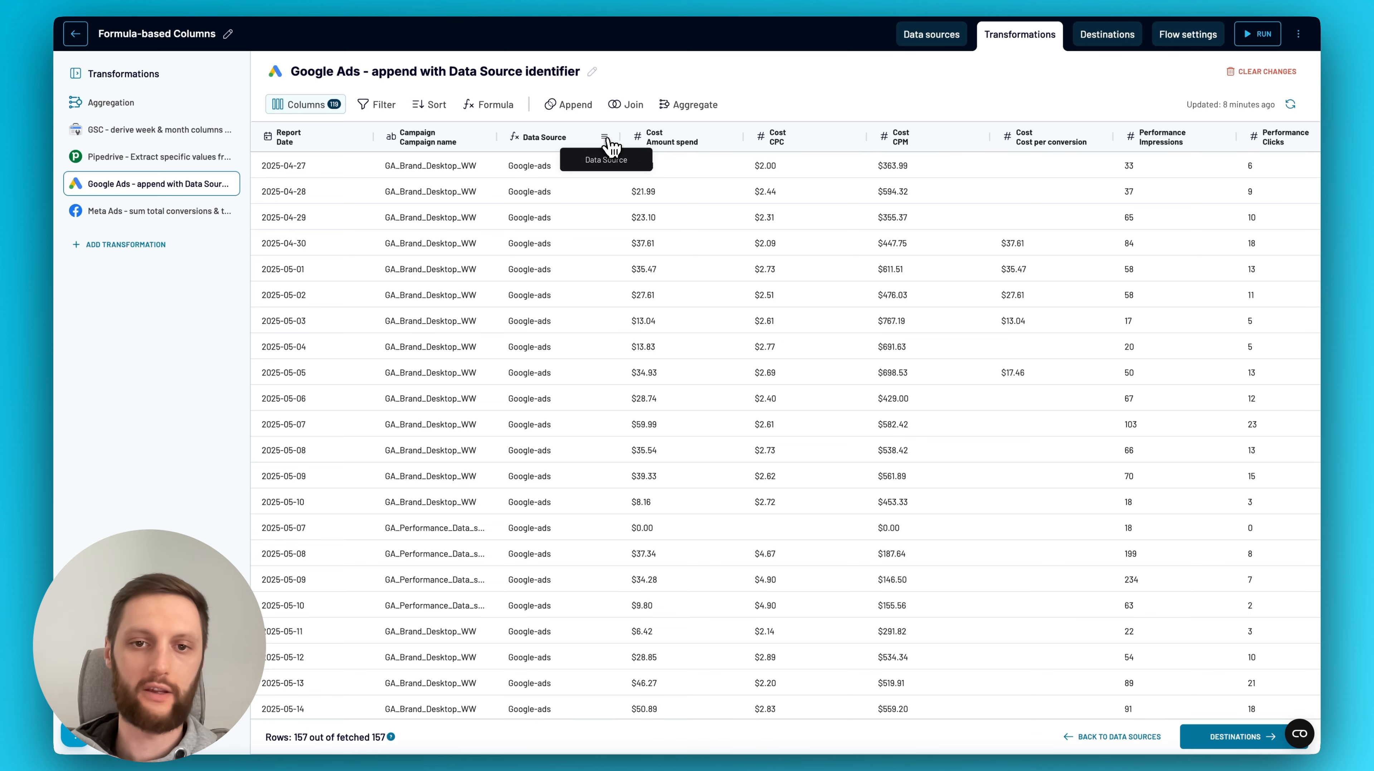
# - Examine the Data Source column's name, constant-text formula and row values in the Google Ads transformation
pyautogui.click(605, 139)
pyautogui.click(627, 158)
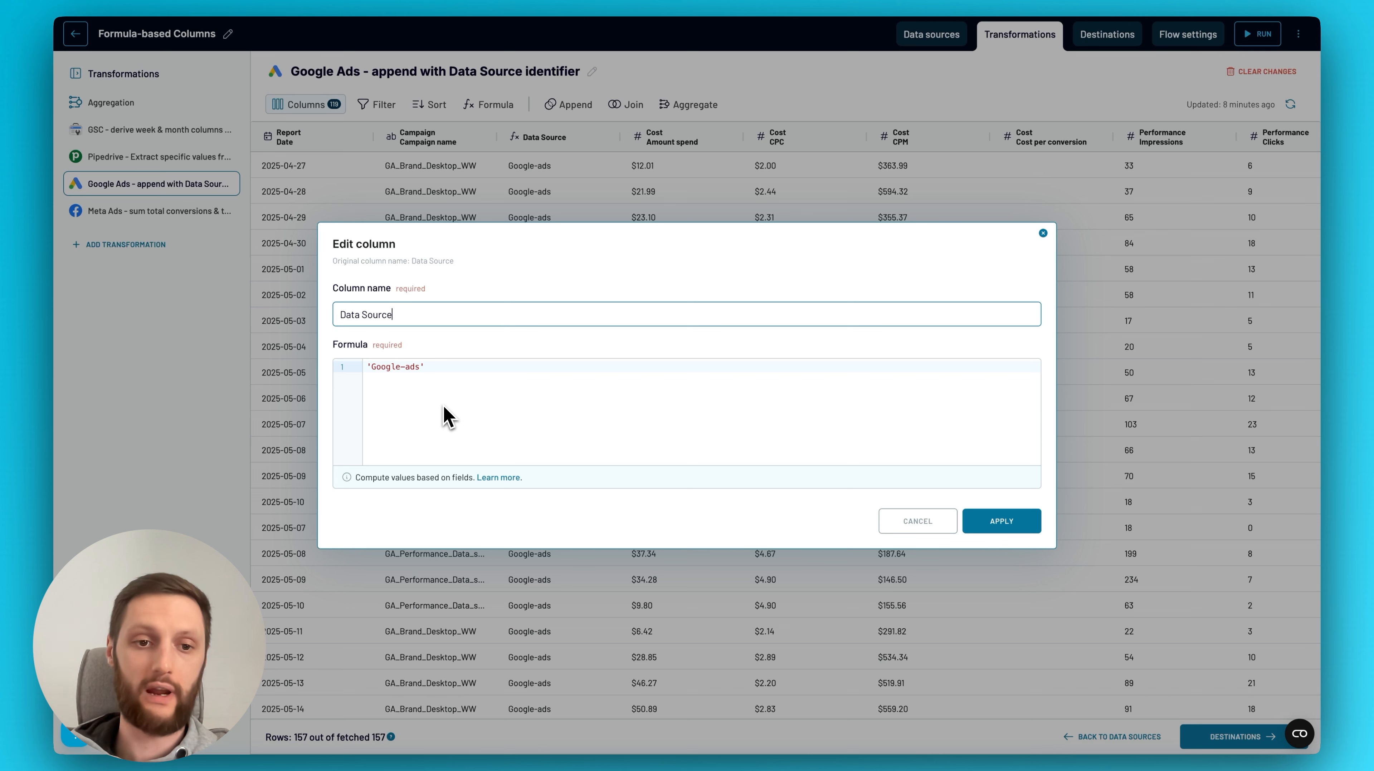
pyautogui.click(418, 397)
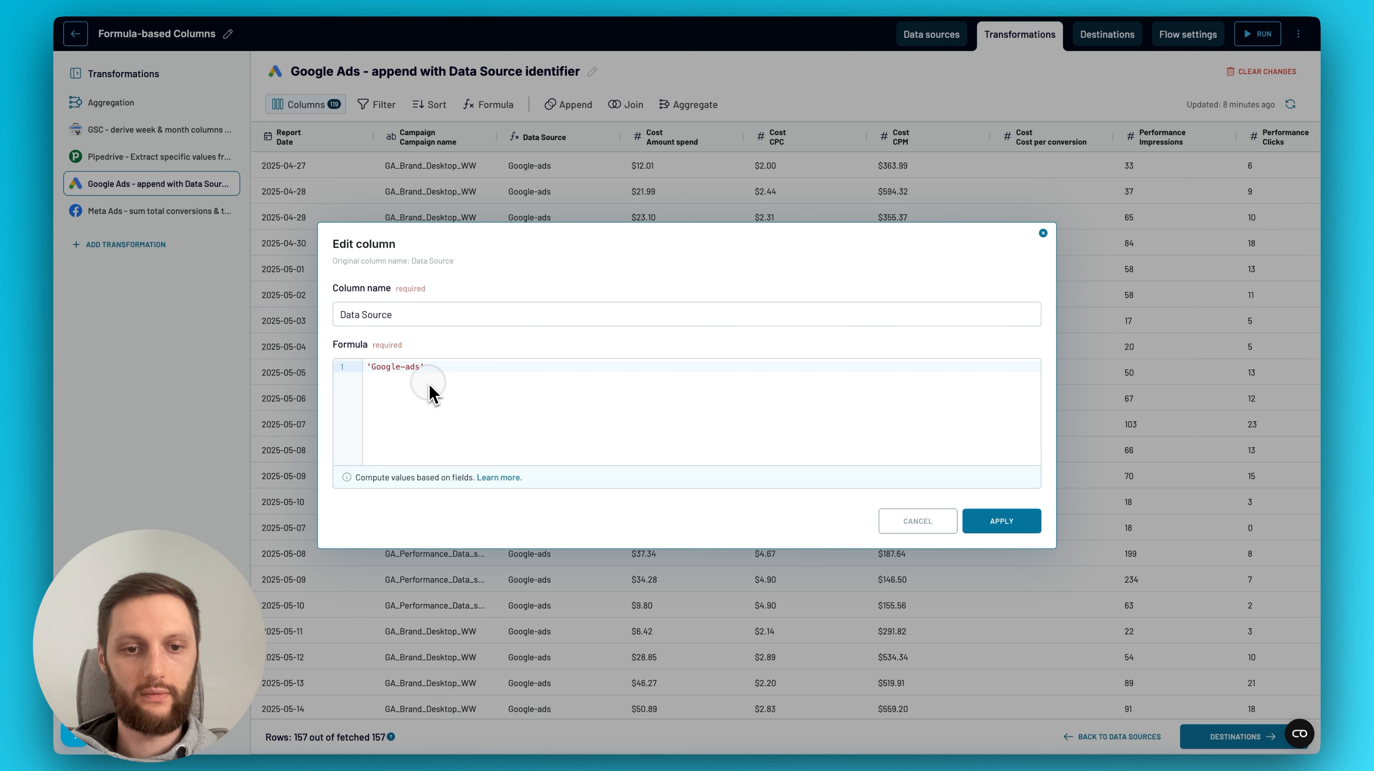
pyautogui.moveTo(407, 316); pyautogui.dragTo(325, 315)
pyautogui.click(403, 413)
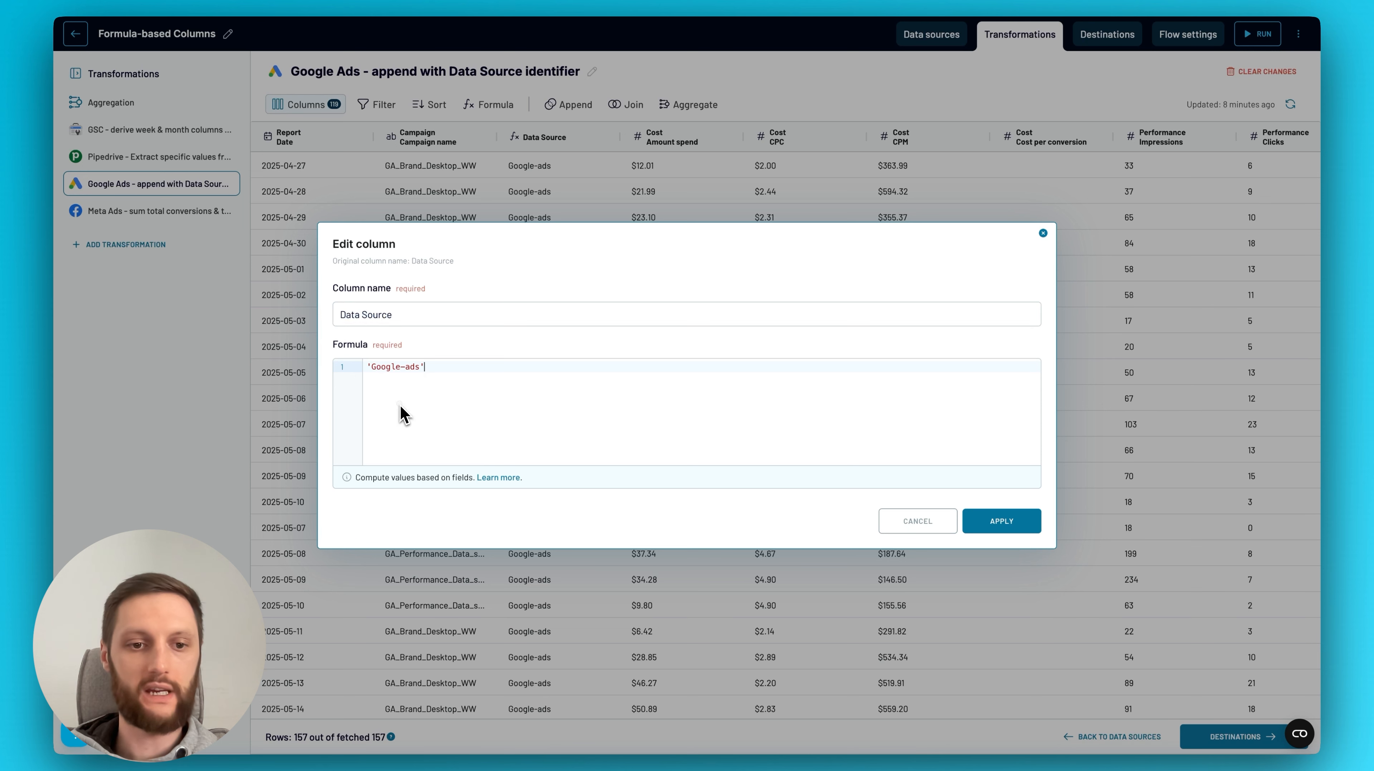
pyautogui.moveTo(420, 368); pyautogui.dragTo(368, 370)
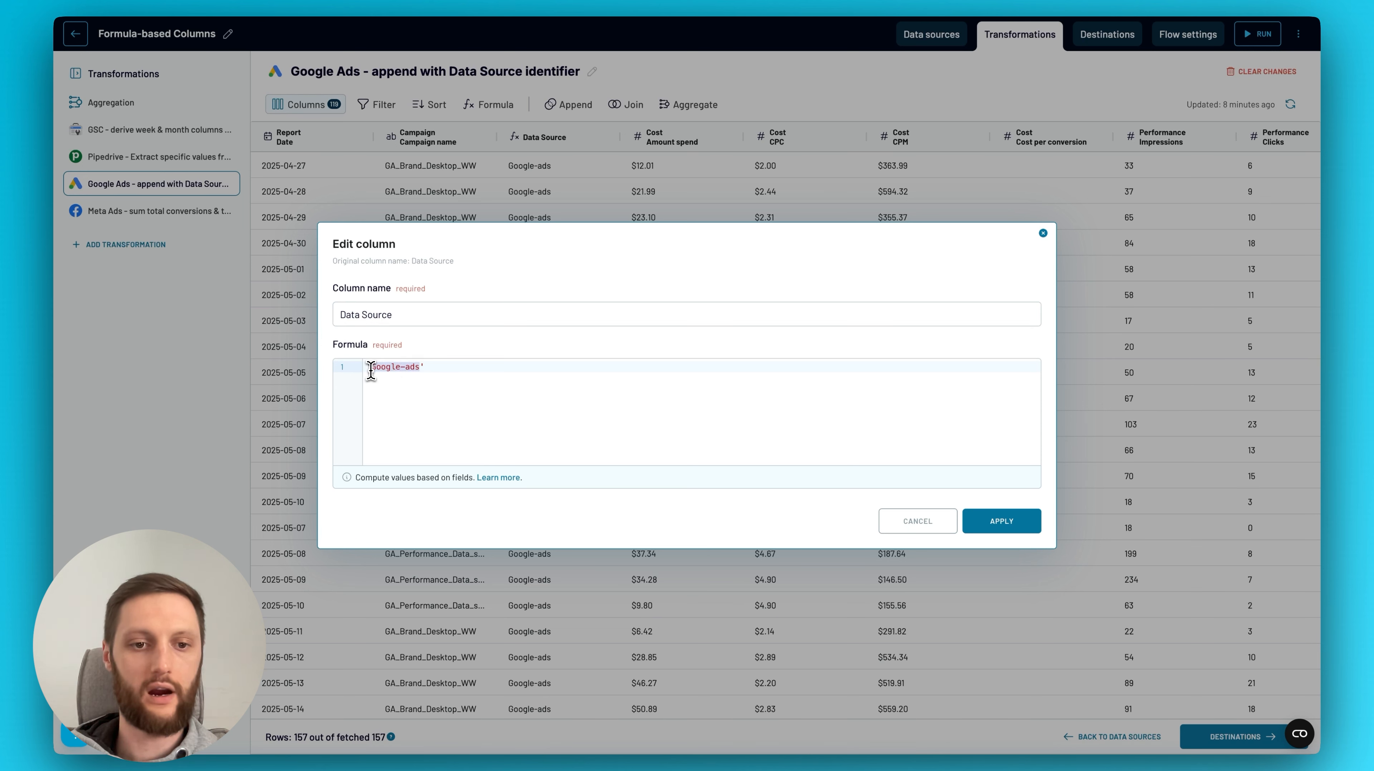
pyautogui.click(374, 400)
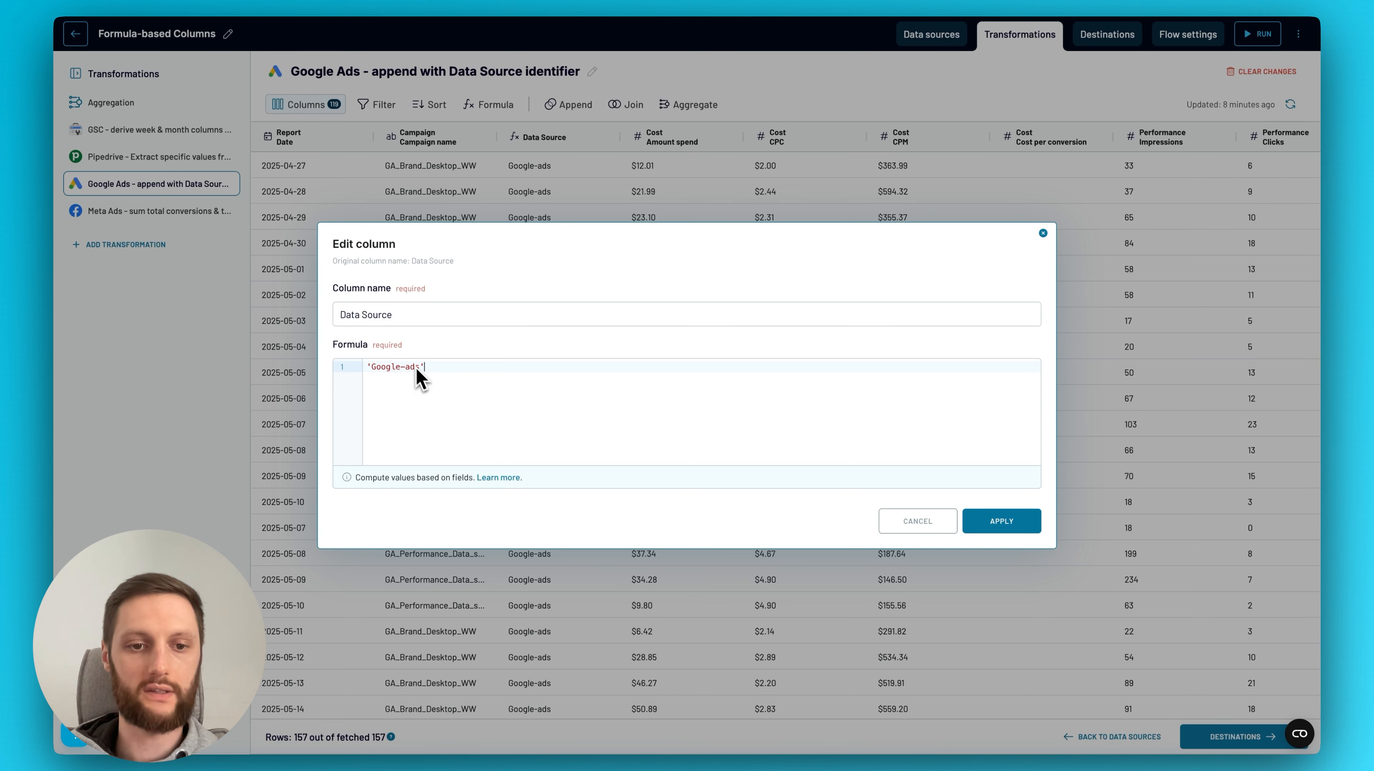
pyautogui.click(1002, 521)
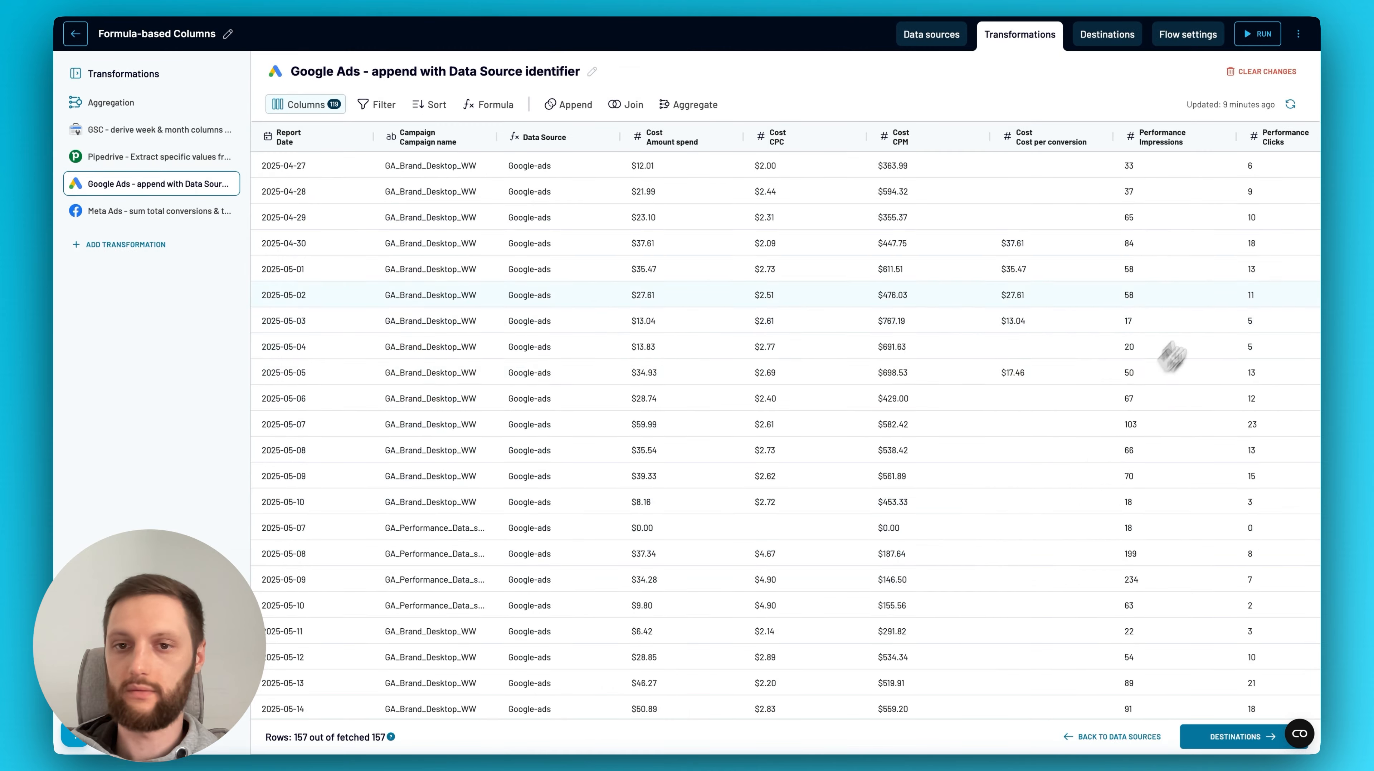
pyautogui.scroll(-5, 546, 356)
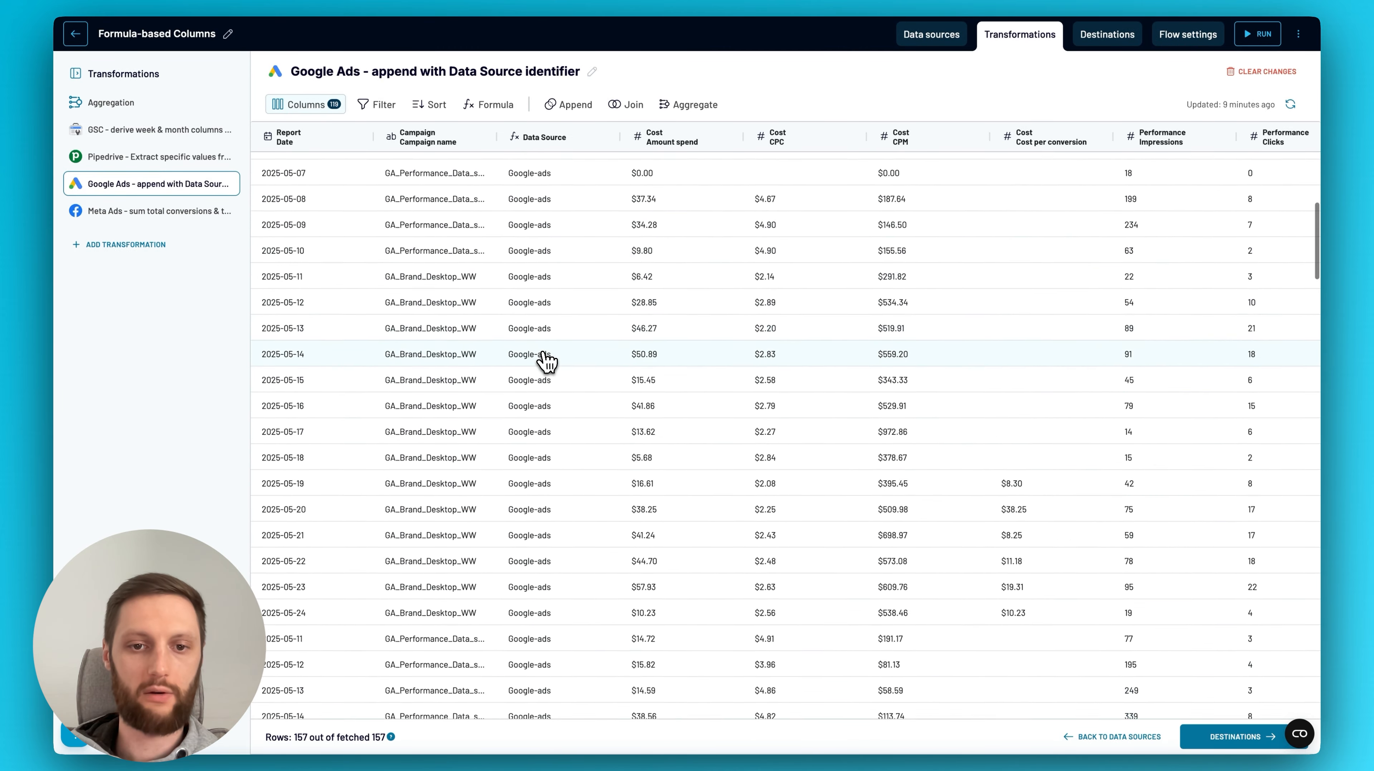
pyautogui.scroll(-3, 545, 356)
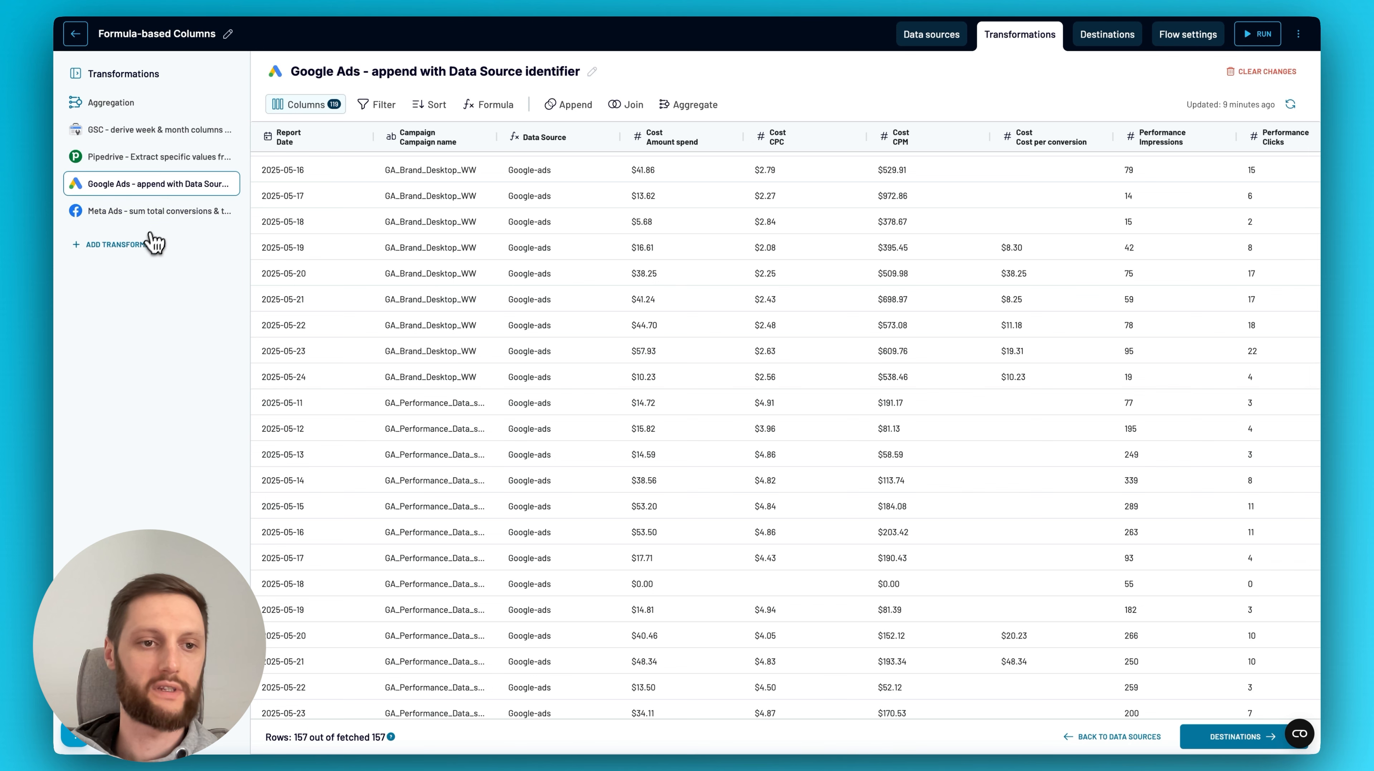
# - Open the Meta Ads - sum total conversions & total engagement transformation and examine the IF formula of its Data Source column
pyautogui.click(170, 218)
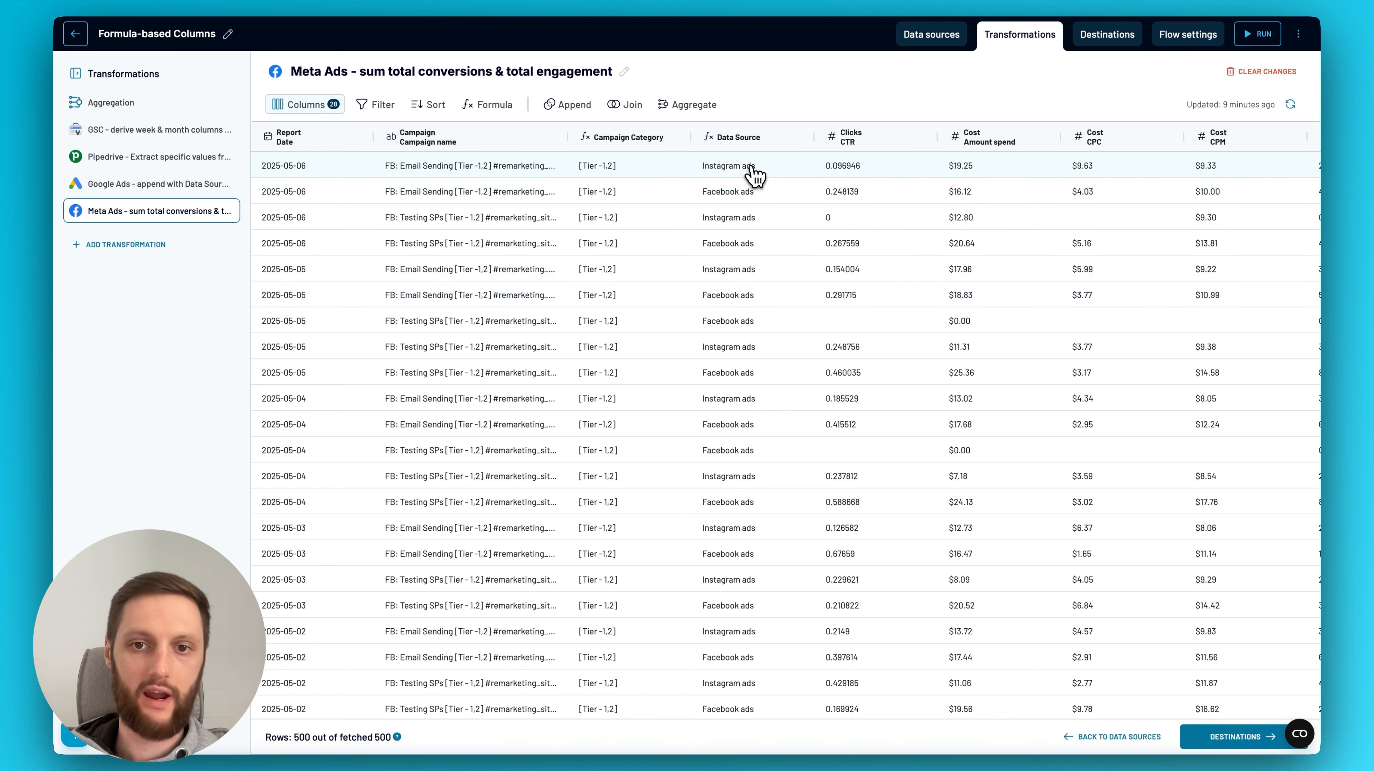
pyautogui.click(807, 138)
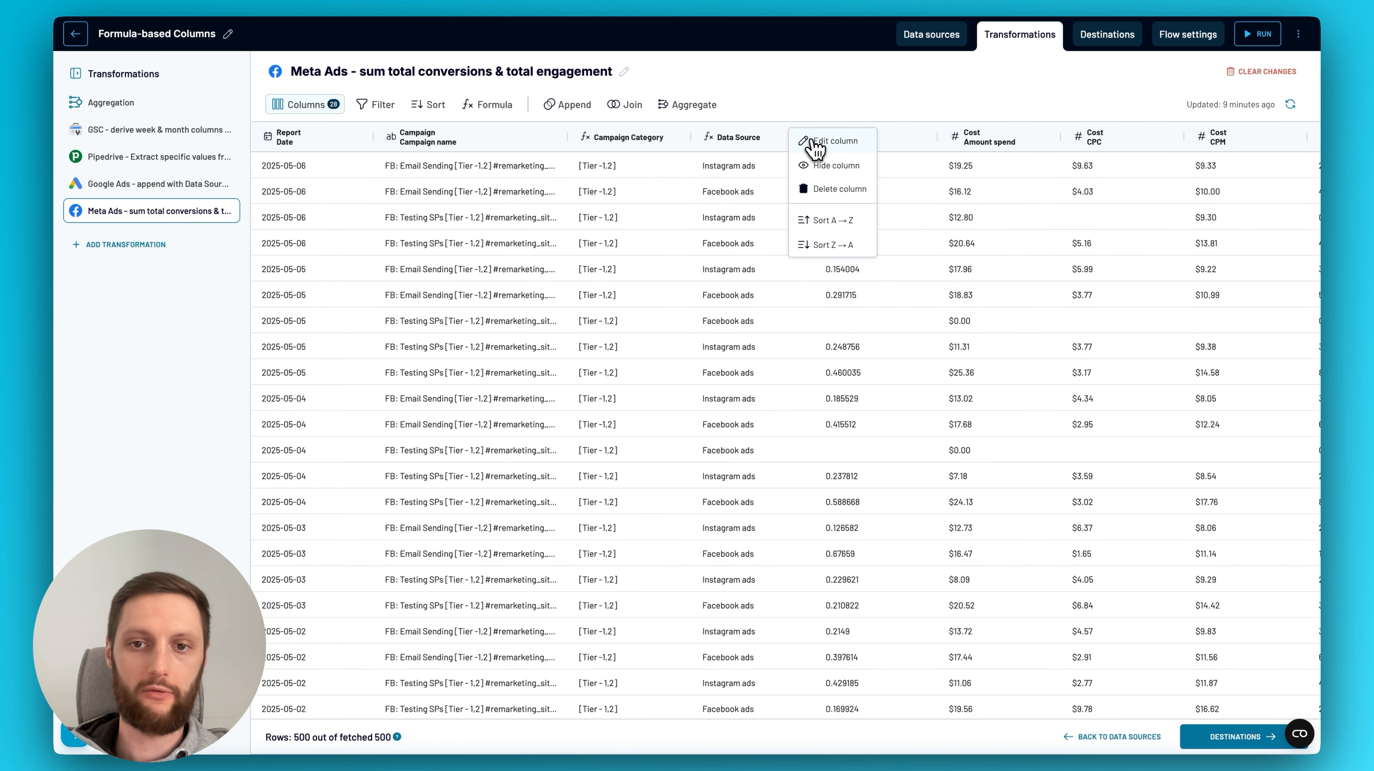
pyautogui.click(816, 145)
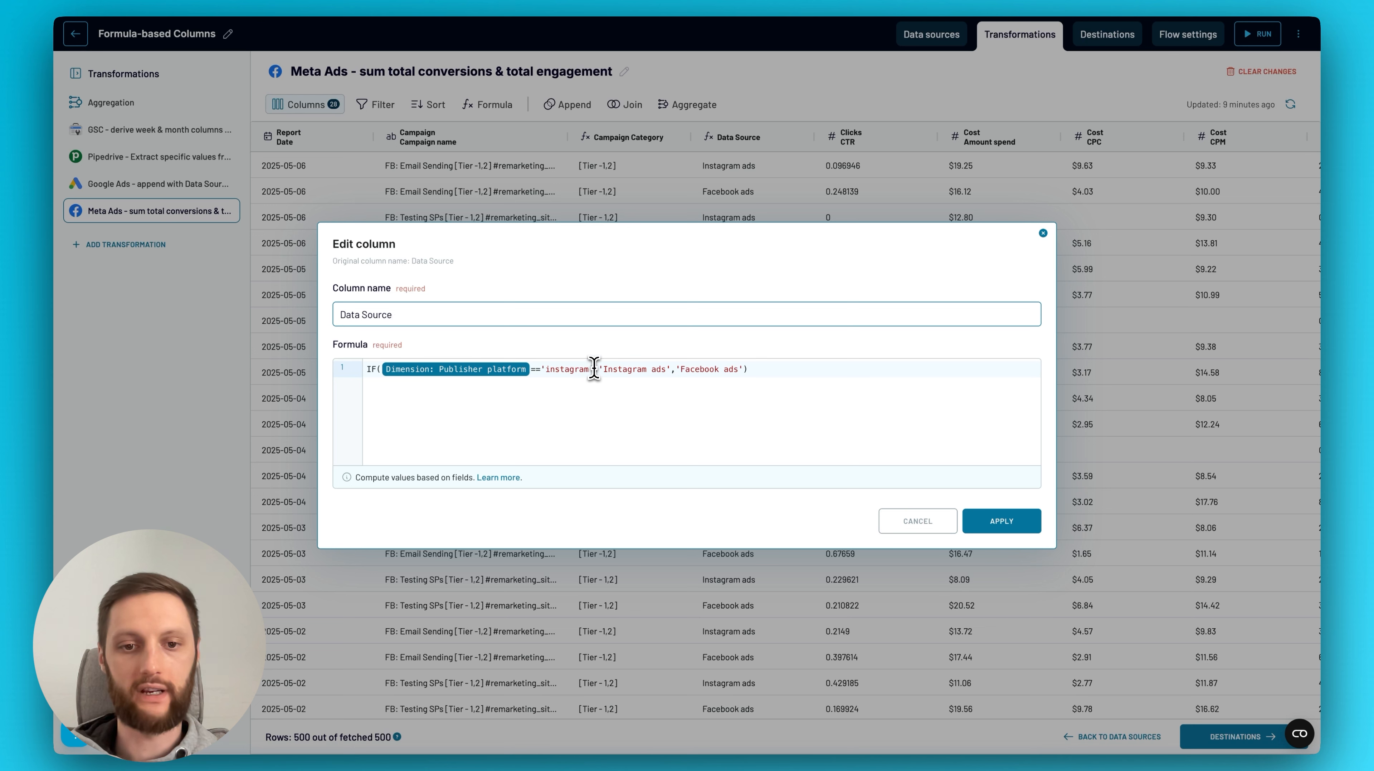
pyautogui.moveTo(593, 368); pyautogui.dragTo(385, 368)
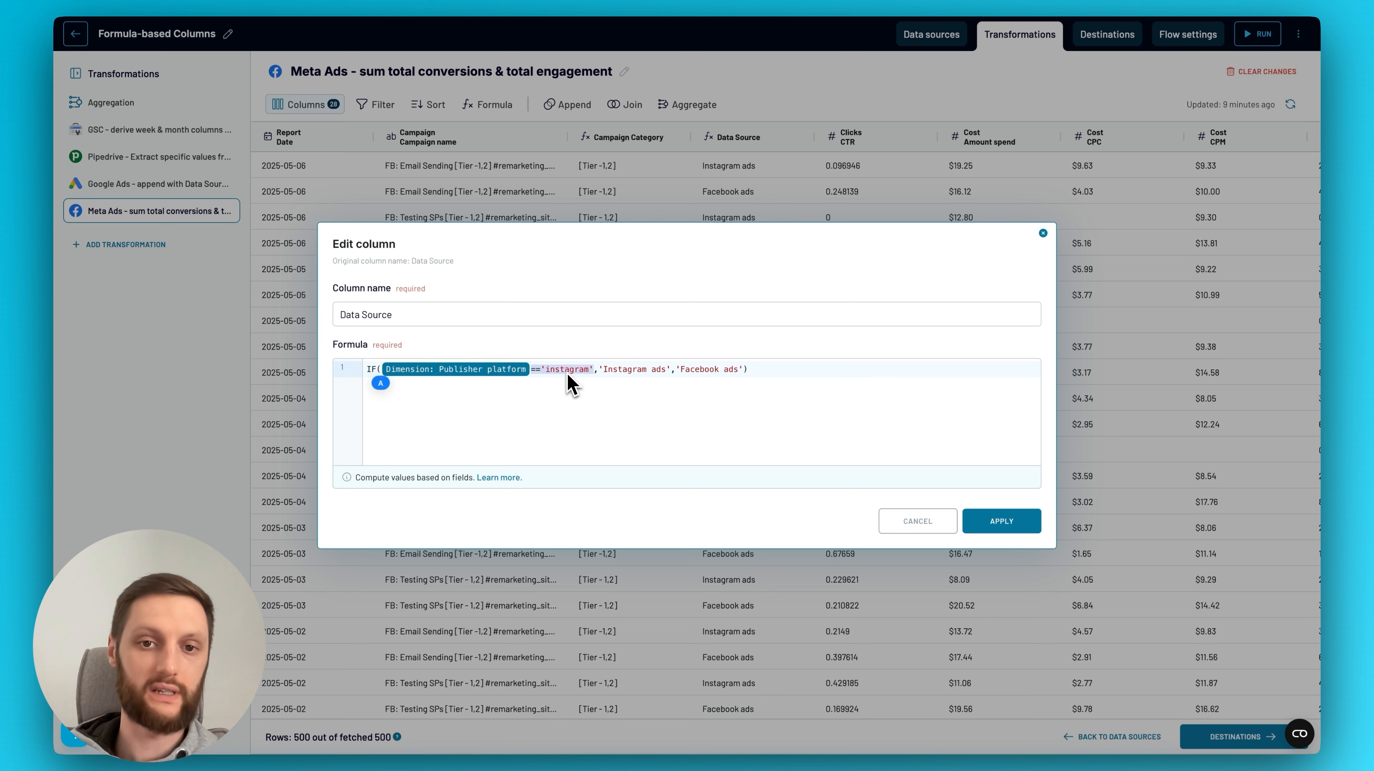
pyautogui.click(666, 370)
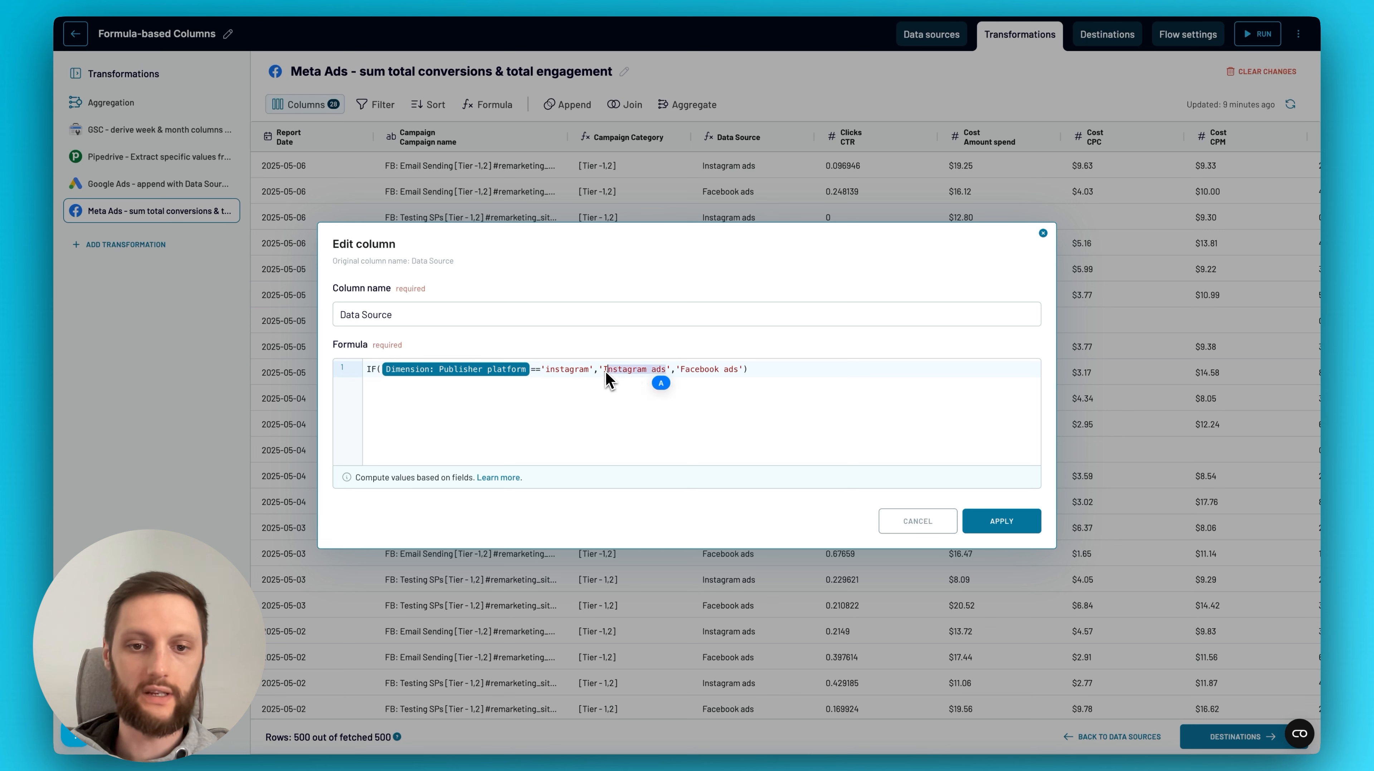
pyautogui.click(609, 415)
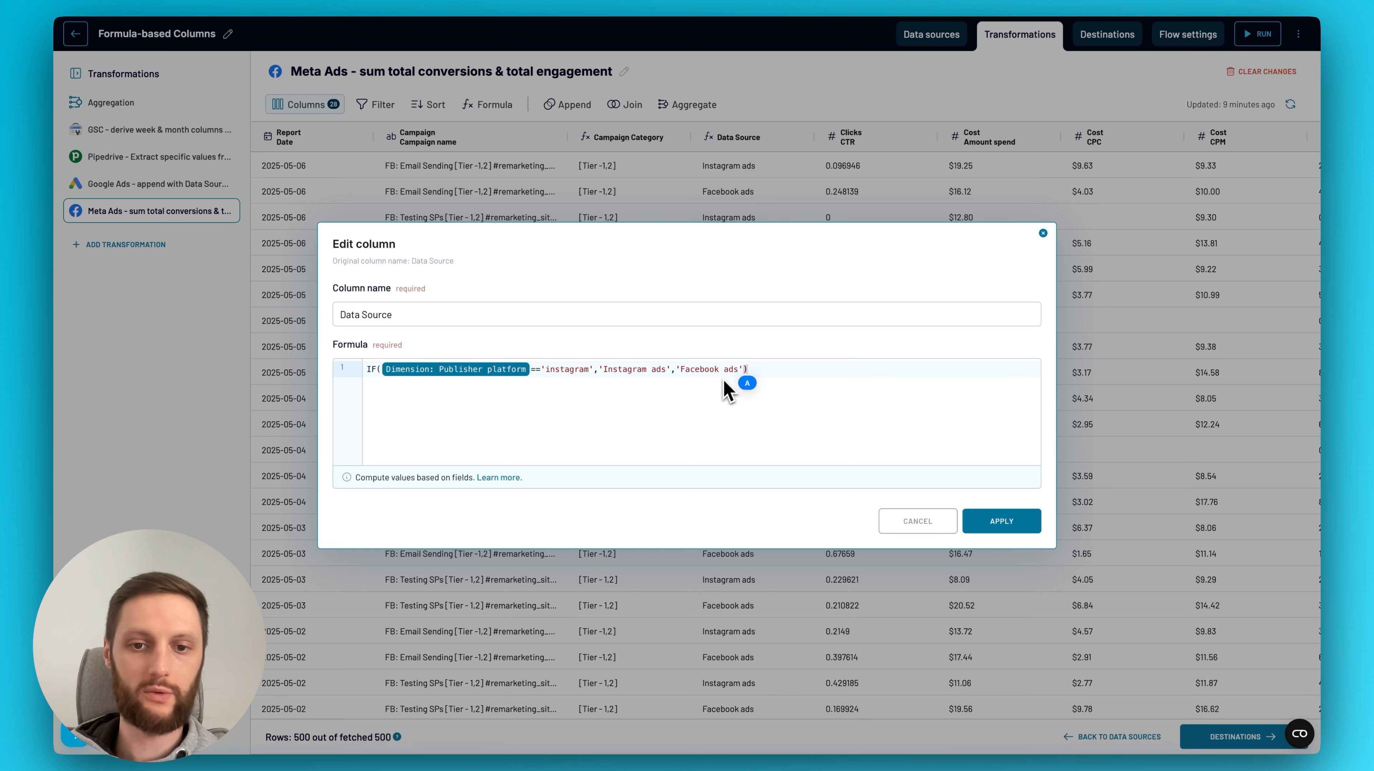
pyautogui.click(984, 521)
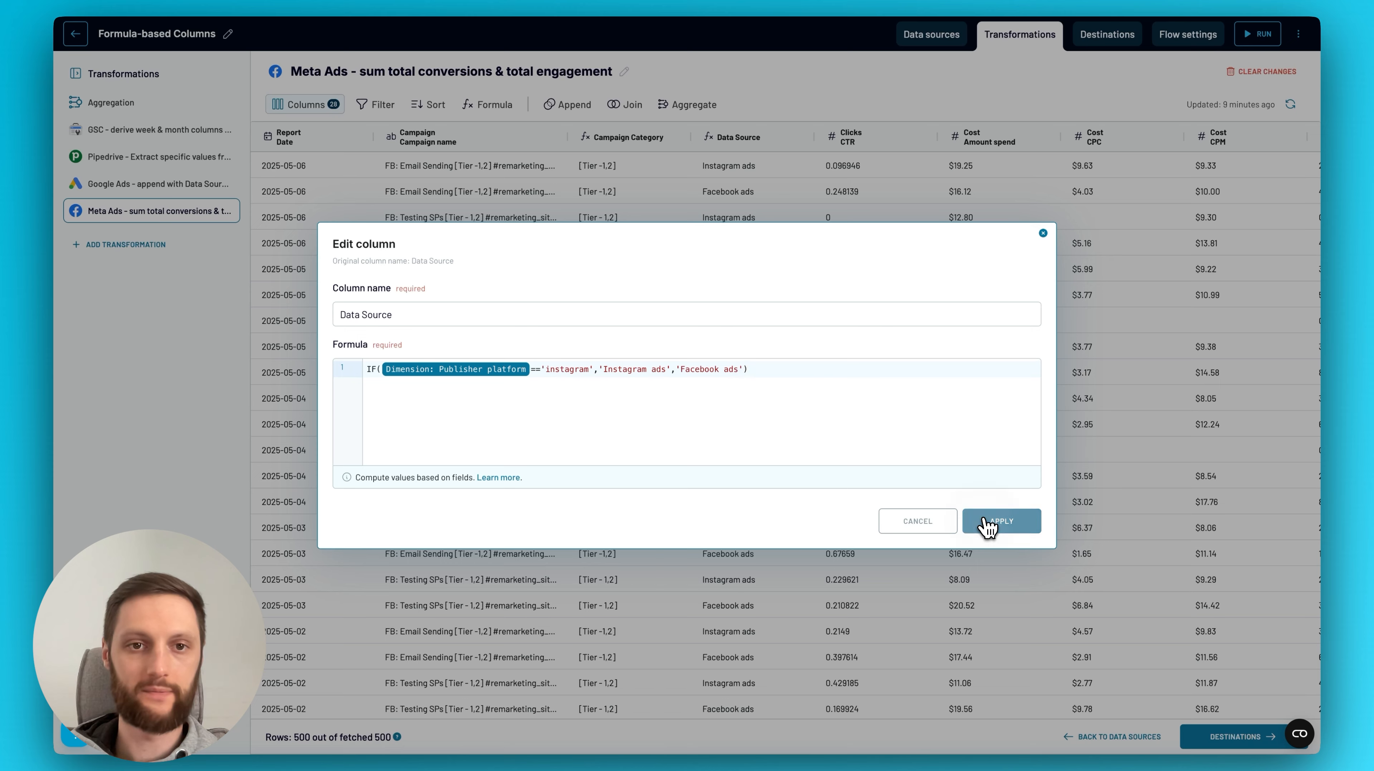
# - Append the Google Ads - append with Data Source identifier transformation to the Meta Ads transformation and review the combined rows
pyautogui.click(575, 105)
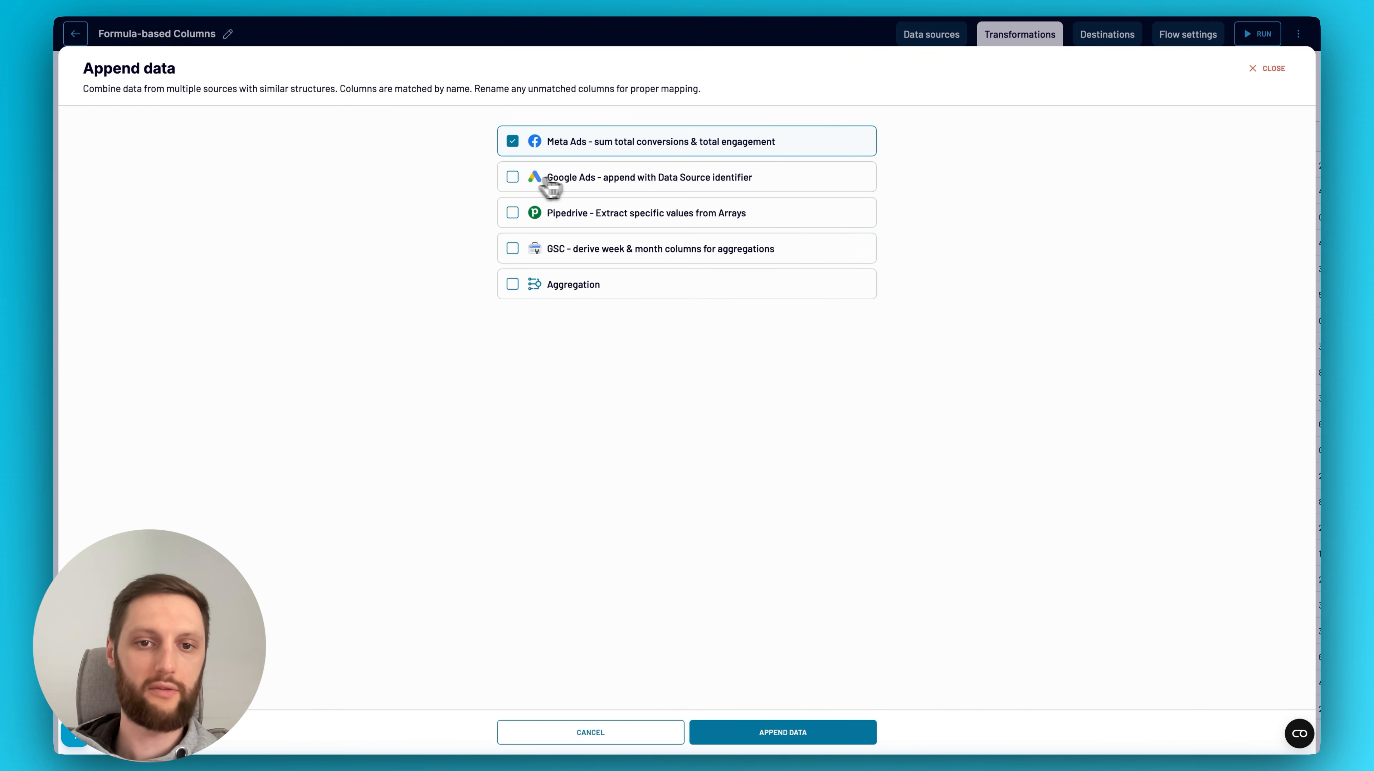
pyautogui.click(513, 178)
pyautogui.click(734, 734)
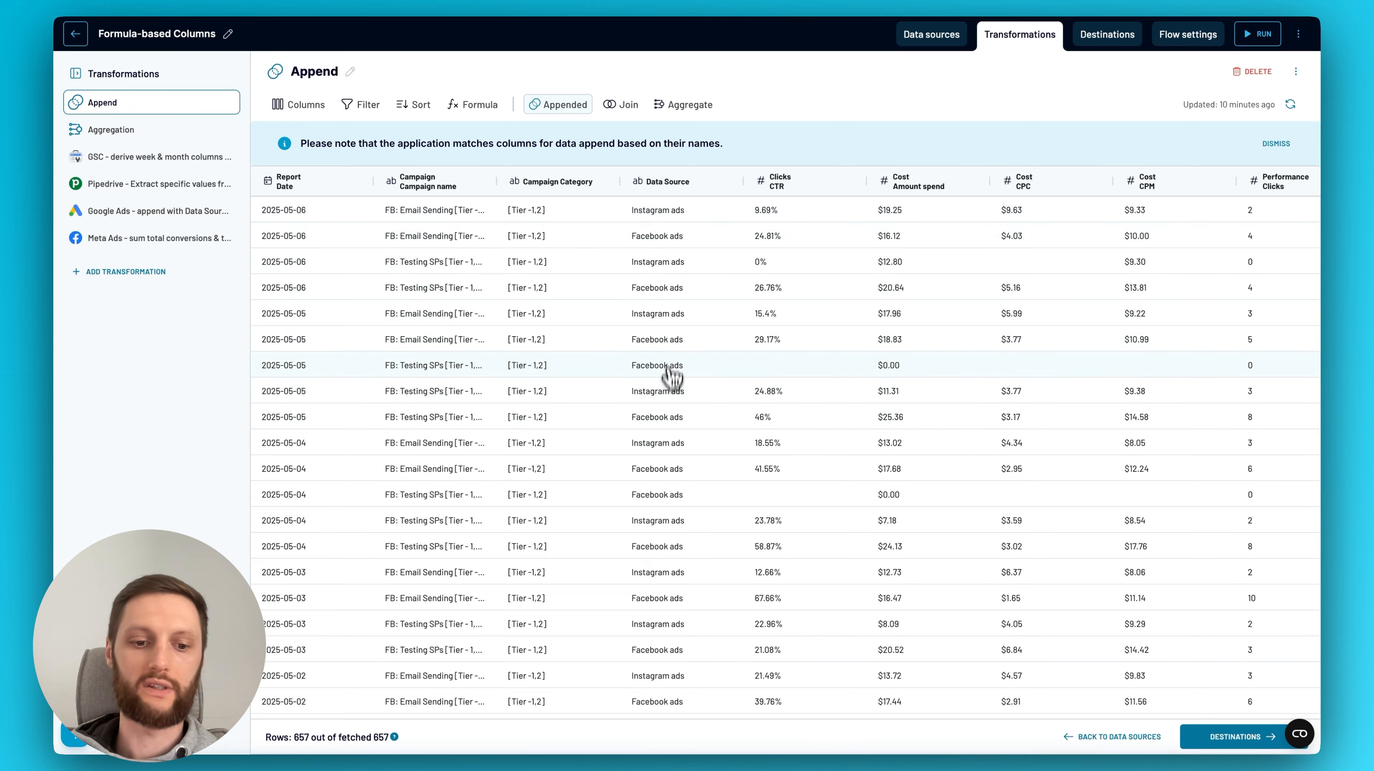
pyautogui.scroll(10, 672, 378)
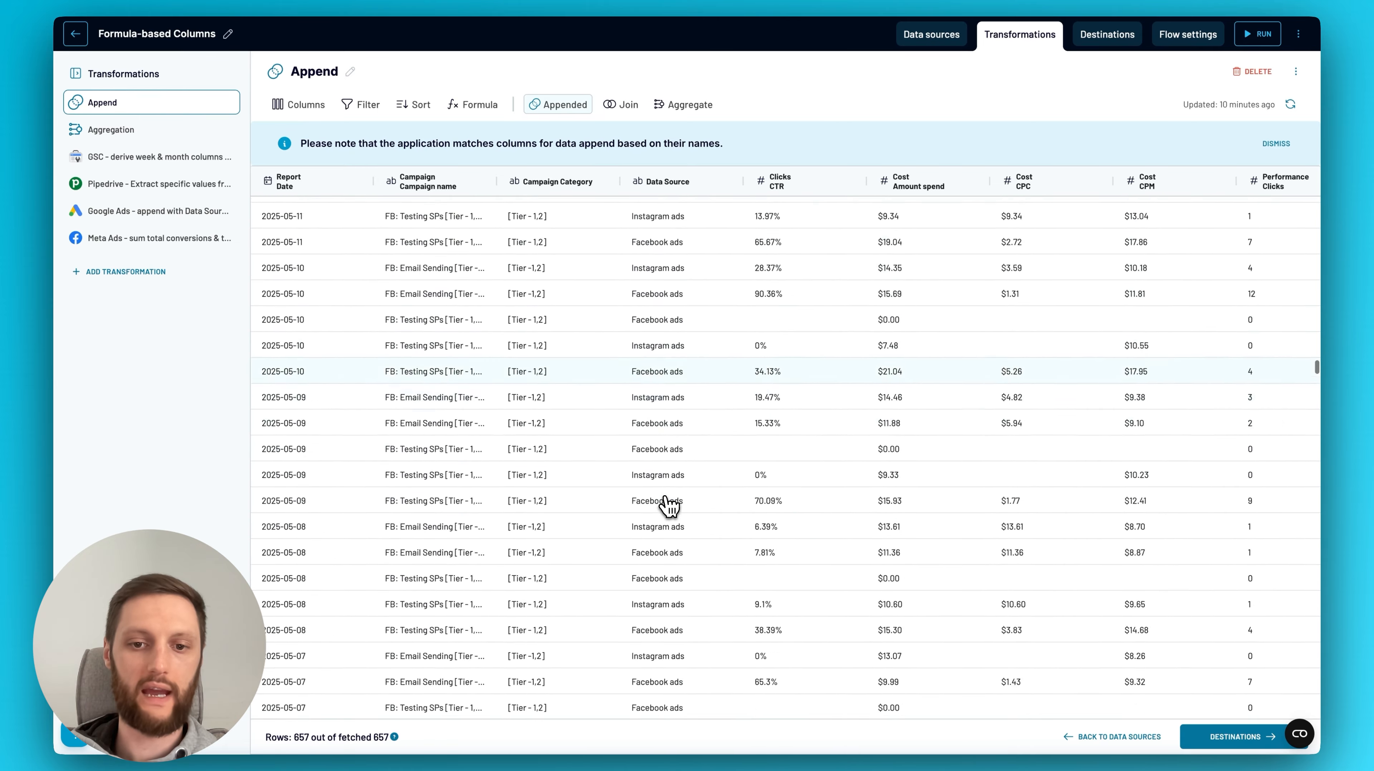
pyautogui.scroll(-20, 669, 505)
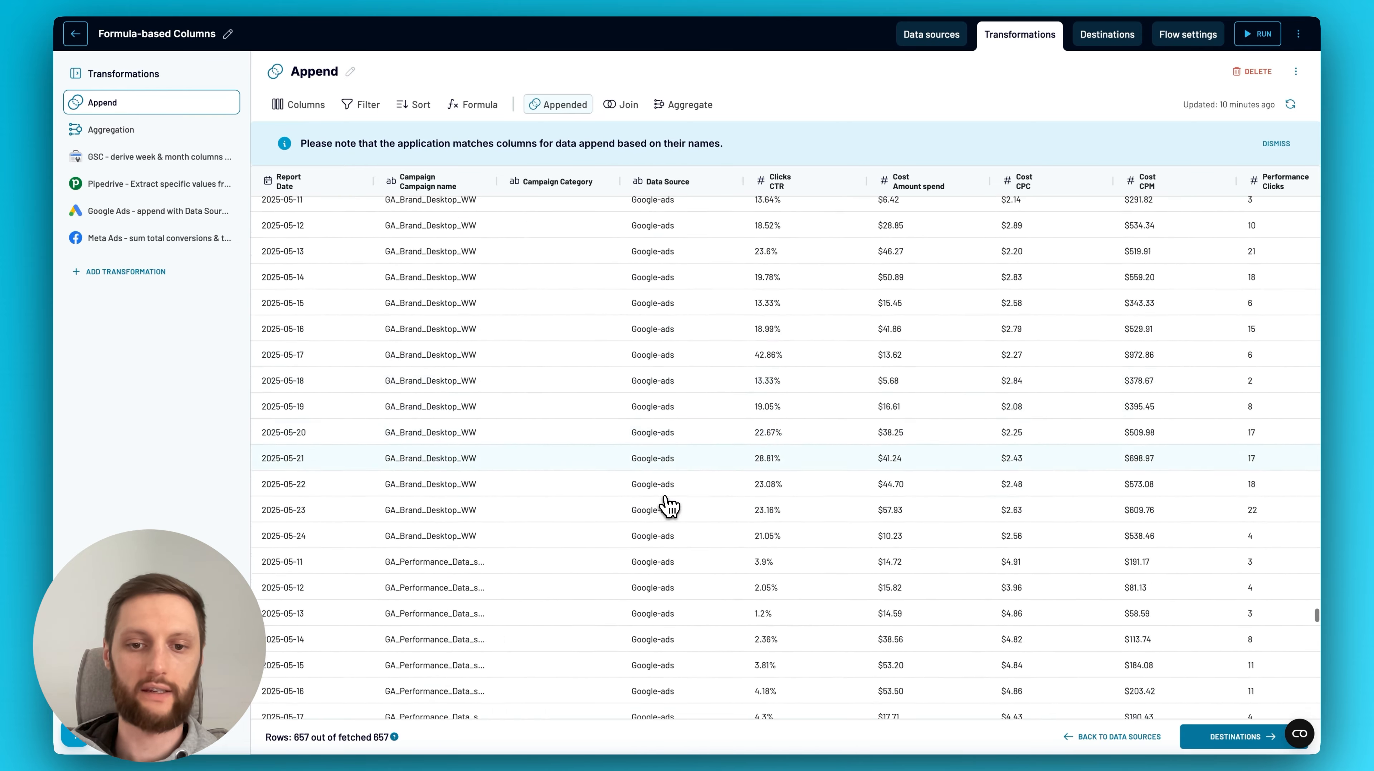
pyautogui.scroll(-10, 669, 505)
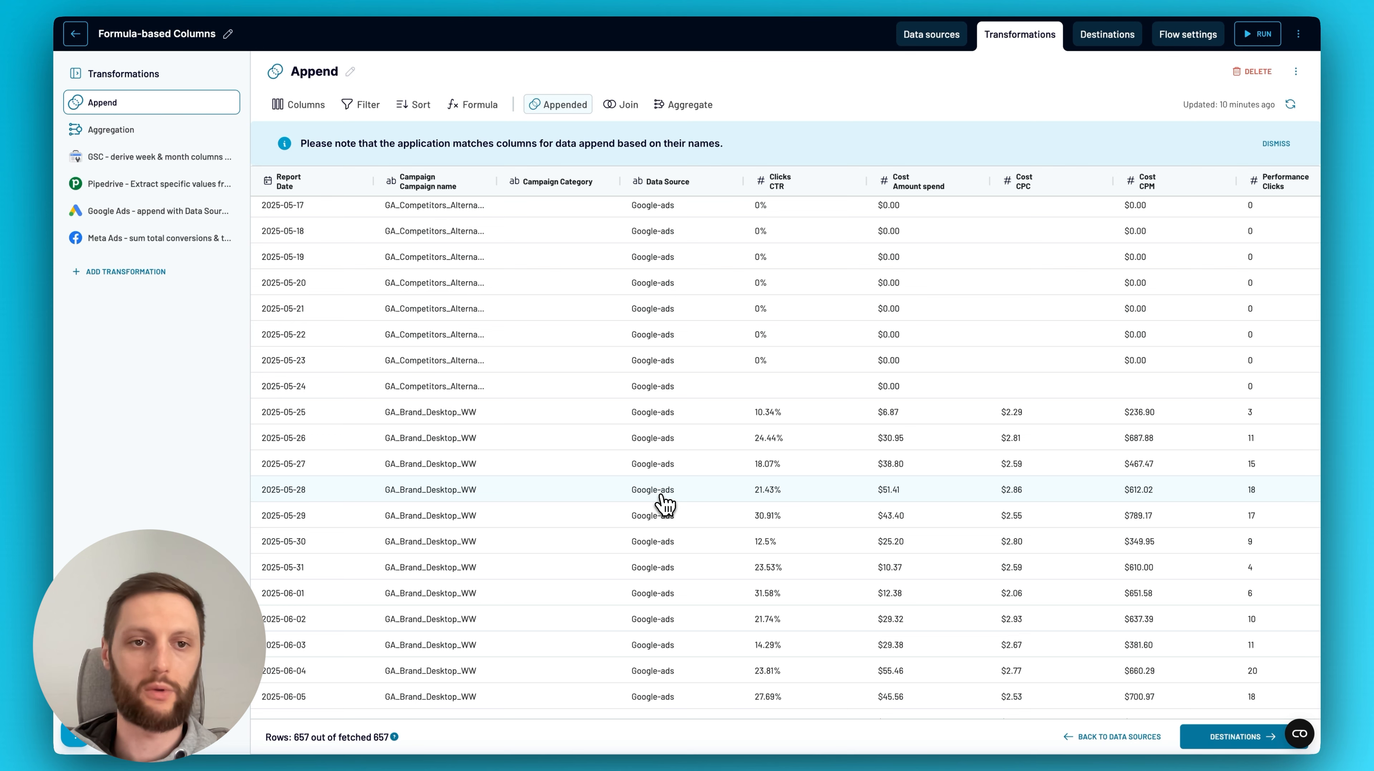
# - Return to the Meta Ads transformation and examine the REGEX_EXTRACT formula of its Campaign Category column
pyautogui.click(168, 250)
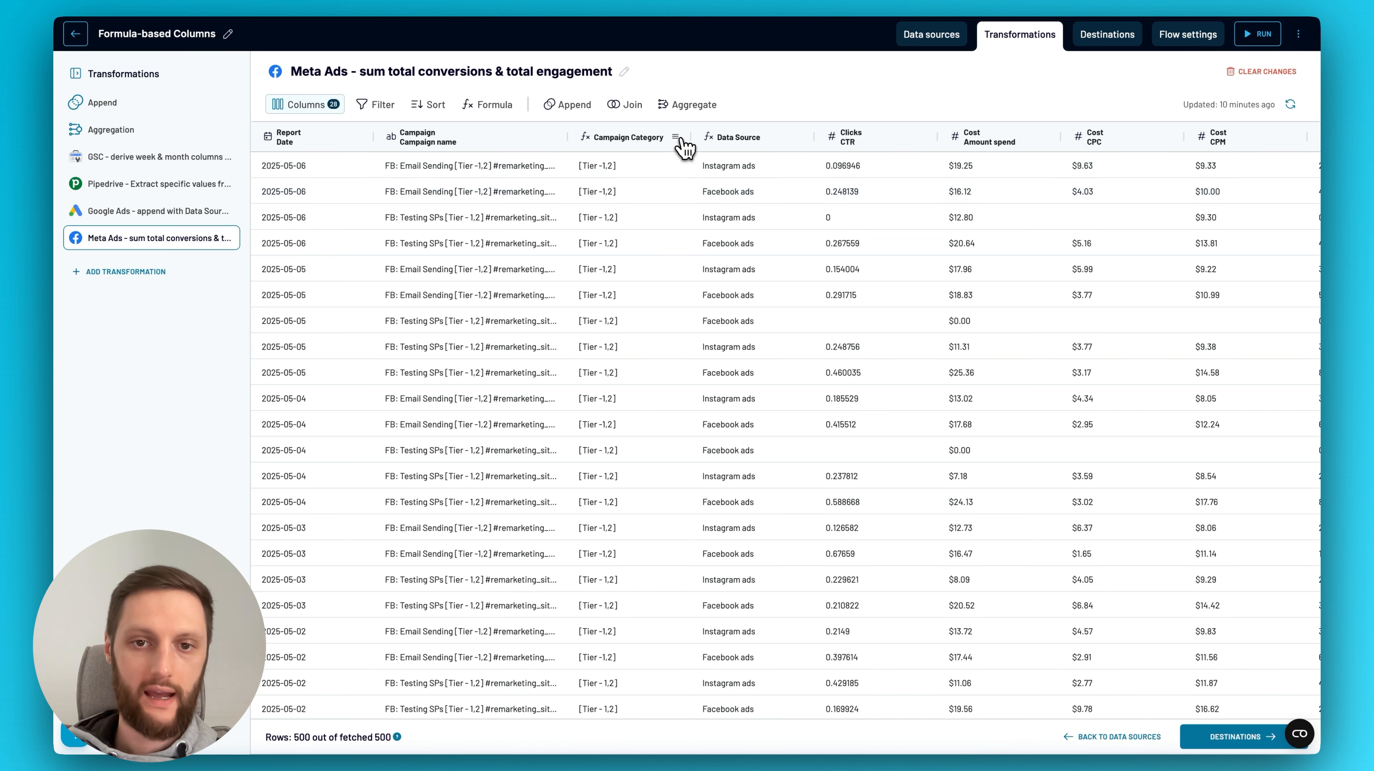
pyautogui.click(679, 138)
pyautogui.click(693, 151)
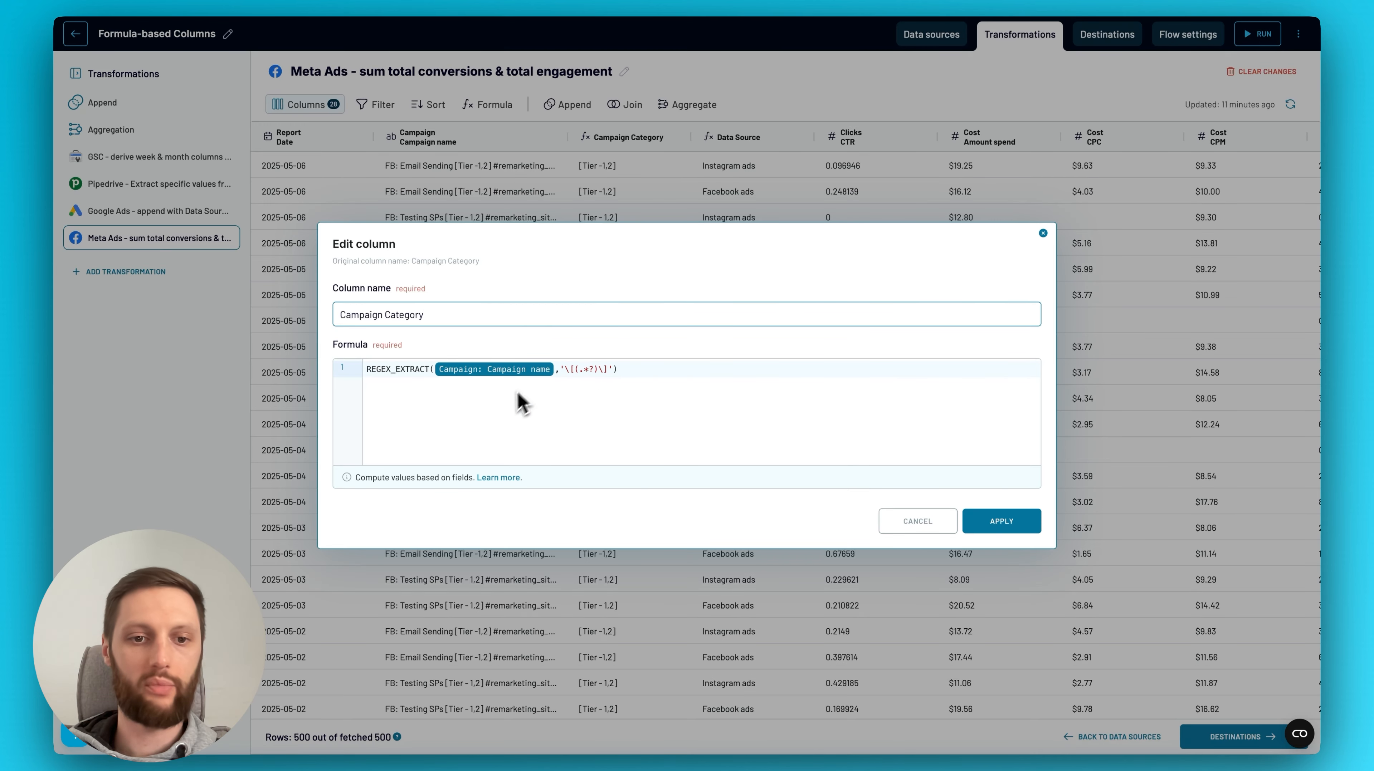
pyautogui.click(430, 370)
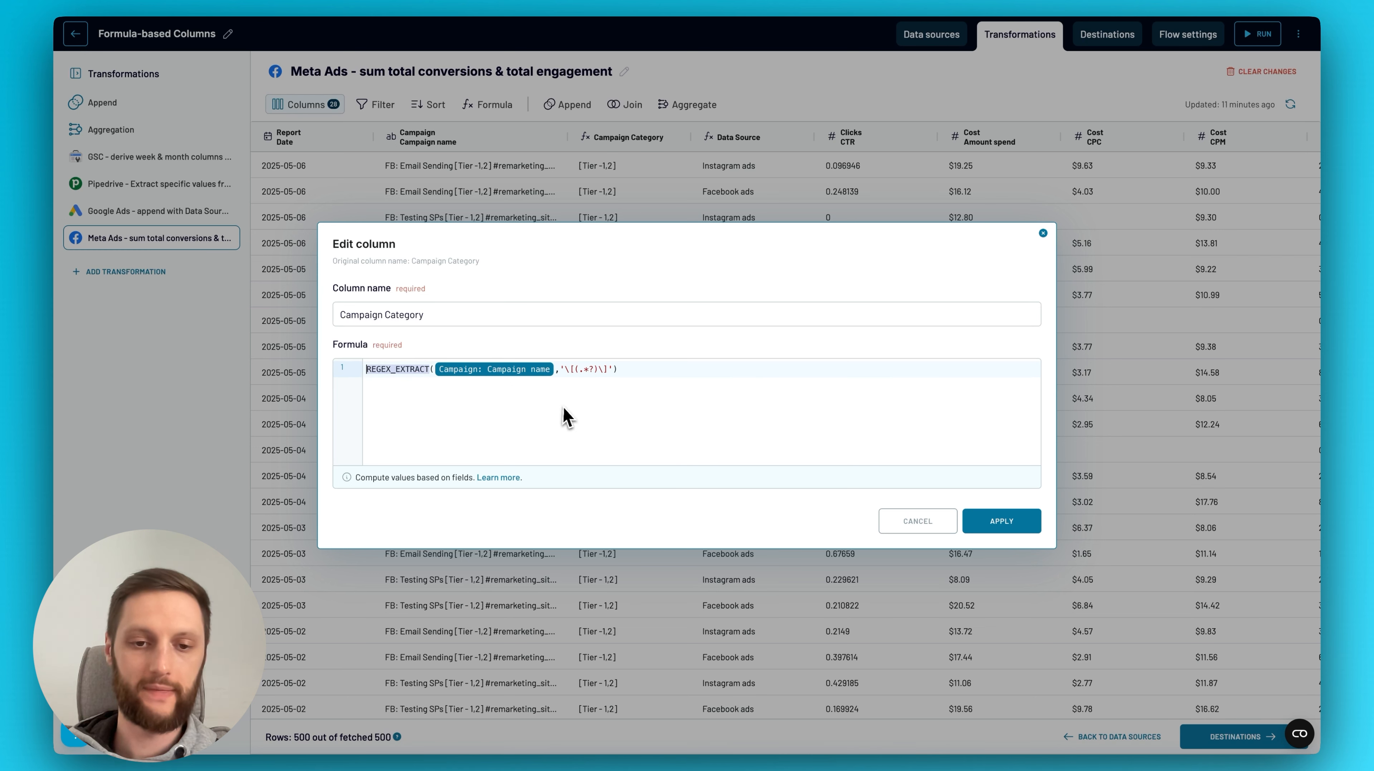
pyautogui.click(567, 419)
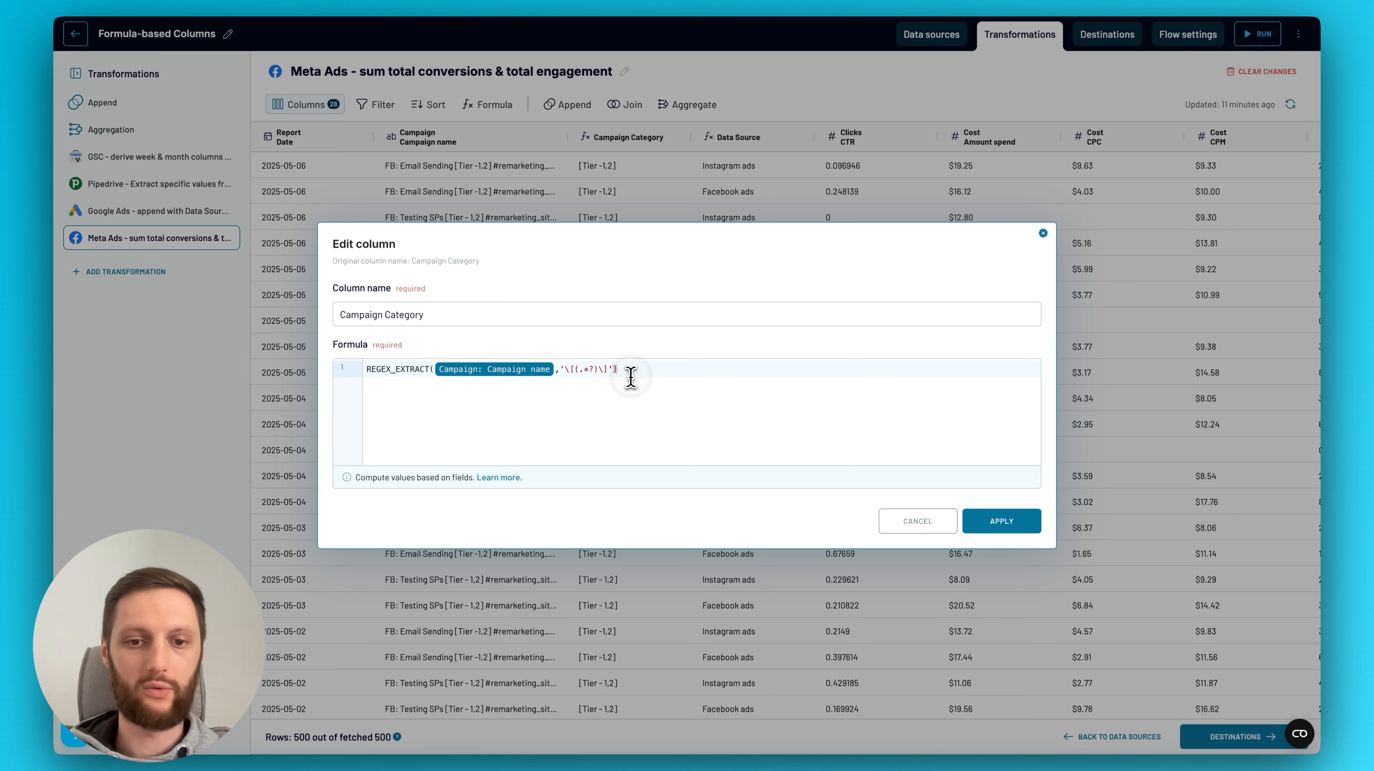
pyautogui.moveTo(607, 370); pyautogui.dragTo(563, 369)
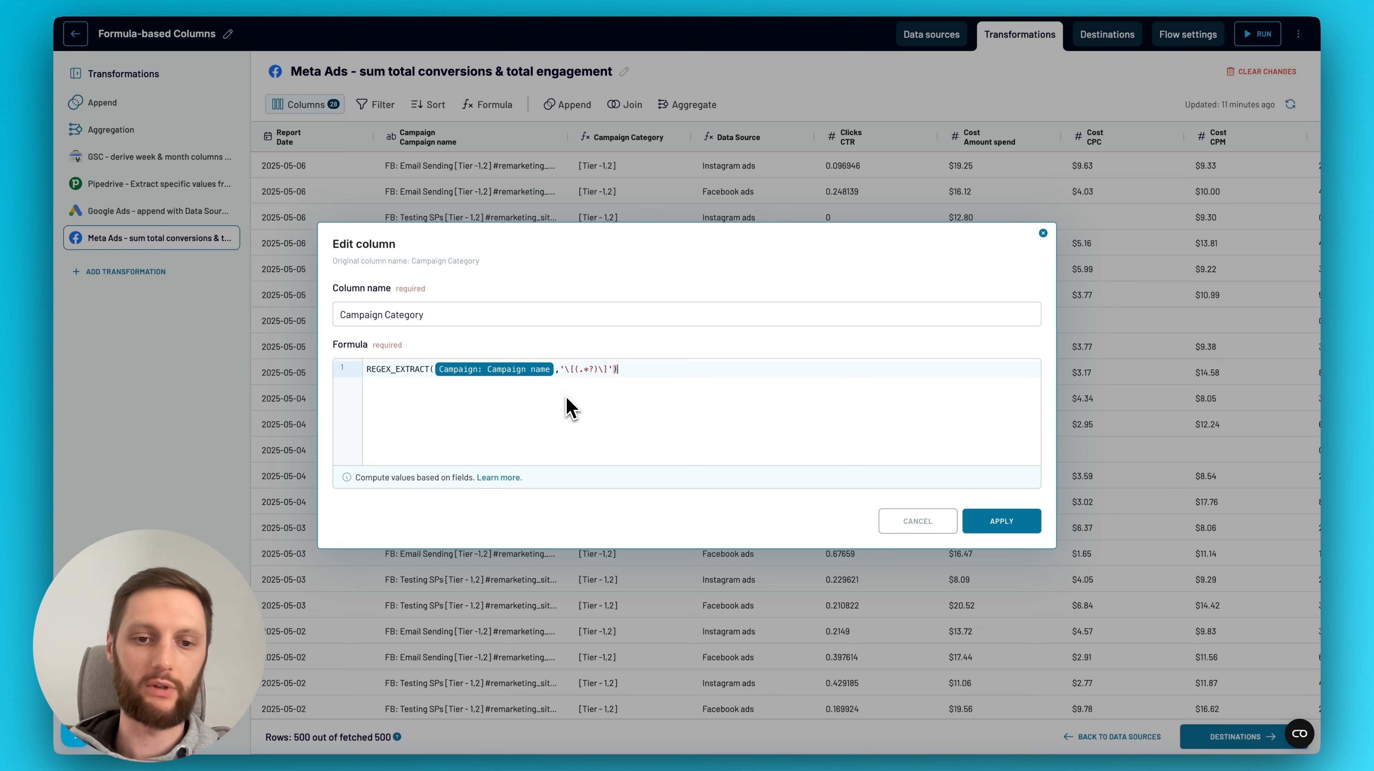
pyautogui.click(603, 372)
pyautogui.press('End')
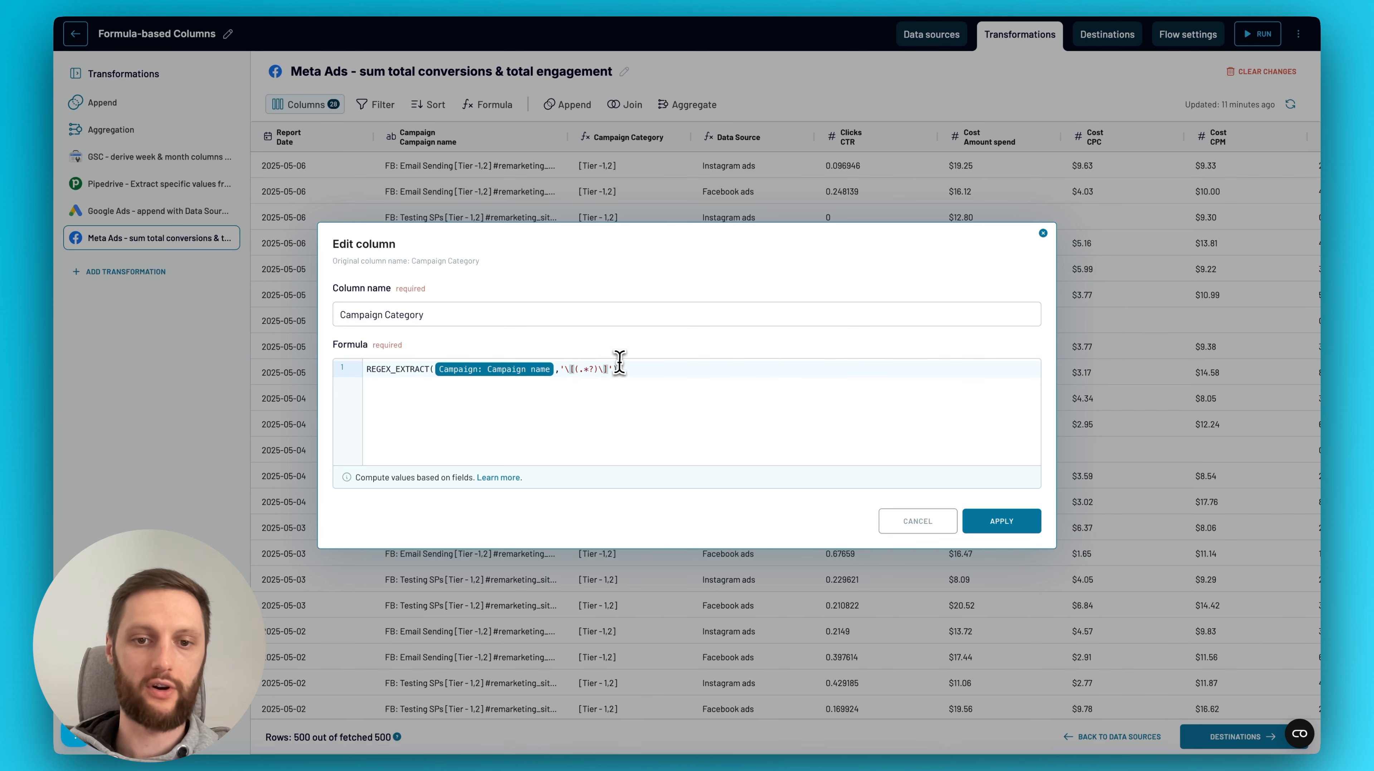
pyautogui.click(1000, 524)
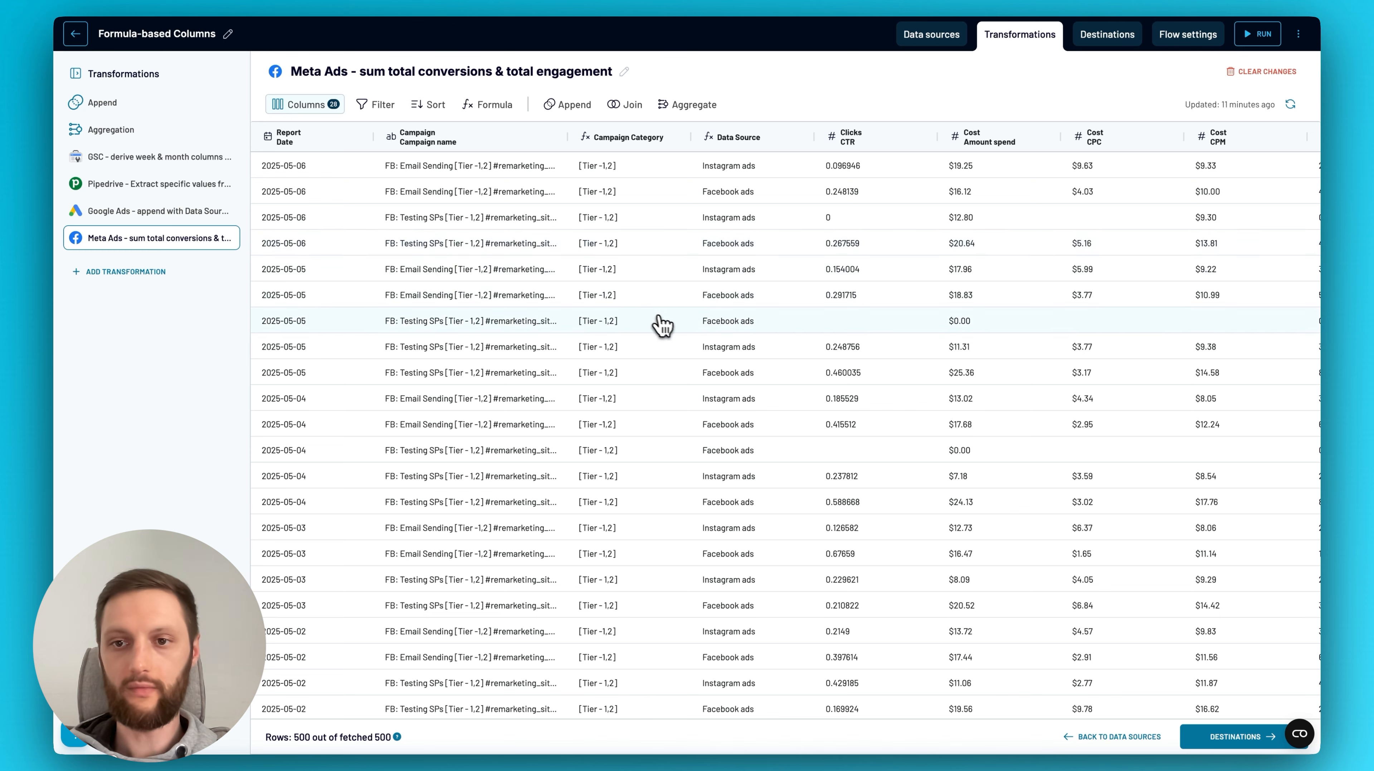
# - Examine the Meta Ads conversion and total columns and check in the column list which conversion and custom conversion fields are selected
pyautogui.hscroll(10, 800, 339)
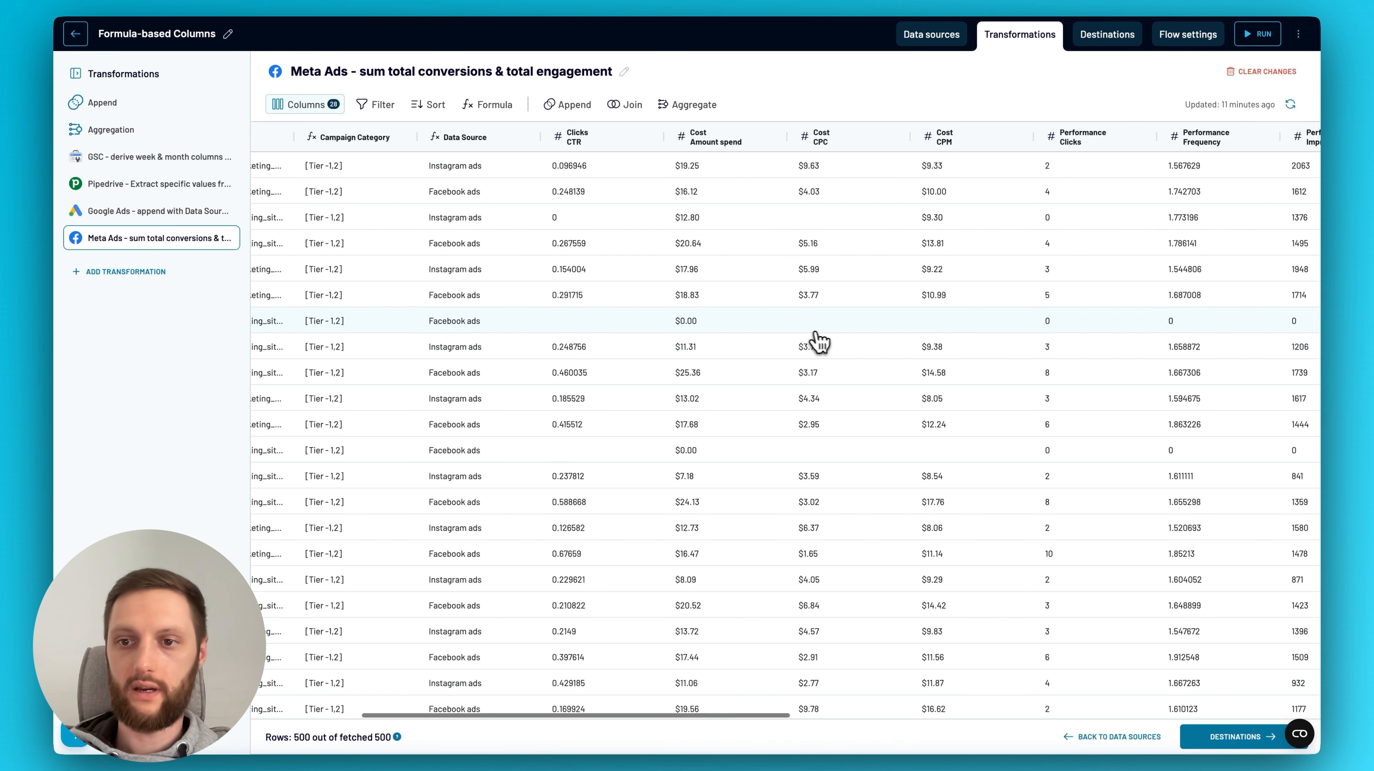
pyautogui.hscroll(10, 800, 400)
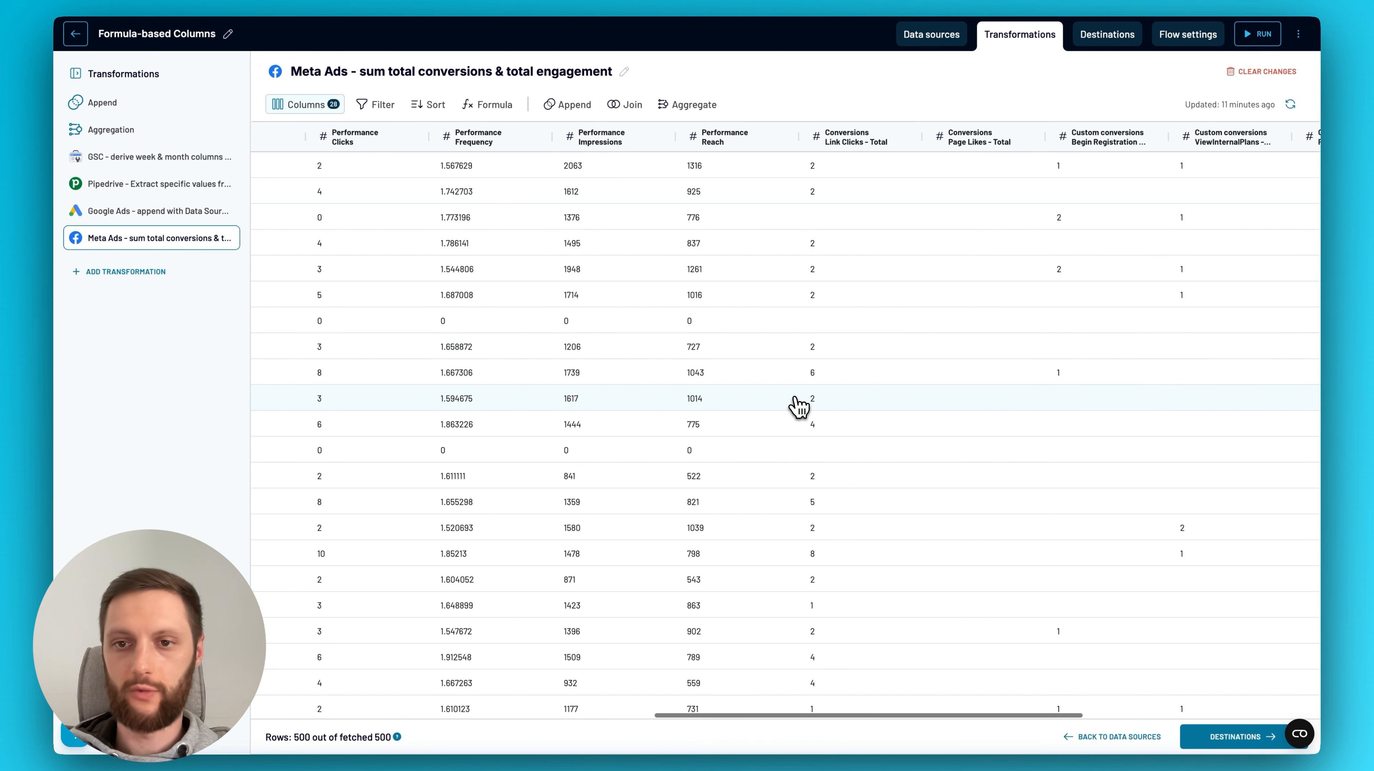
pyautogui.hscroll(8, 751, 413)
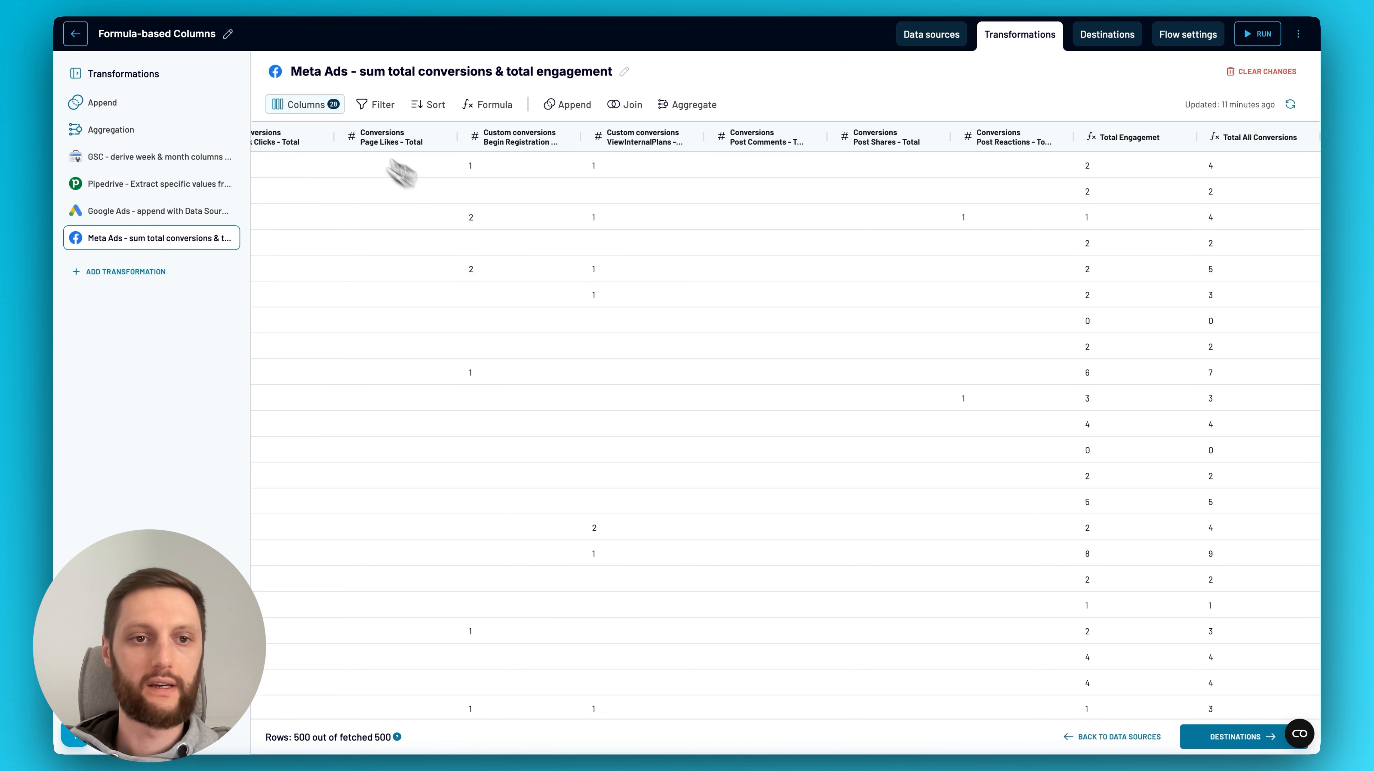
pyautogui.click(327, 112)
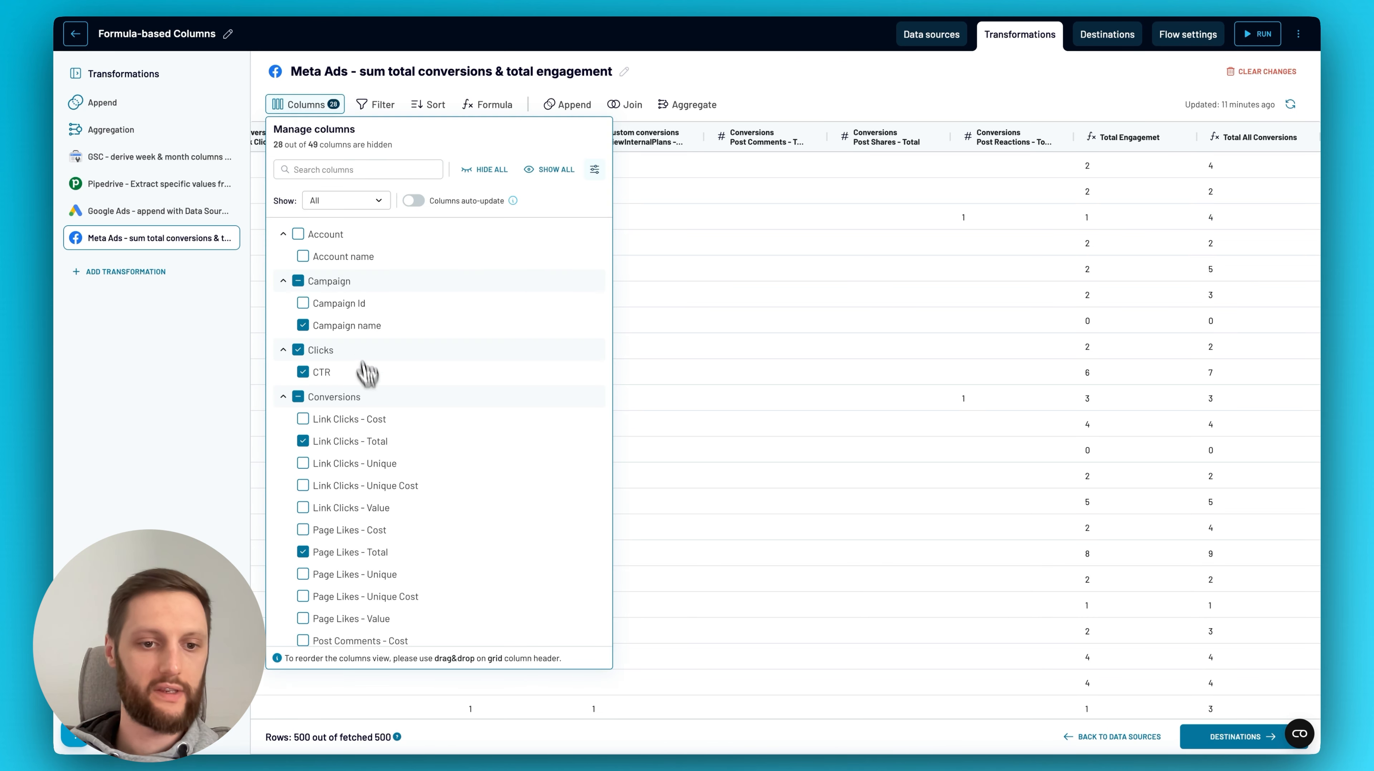
pyautogui.scroll(-1, 455, 485)
pyautogui.scroll(-1, 455, 484)
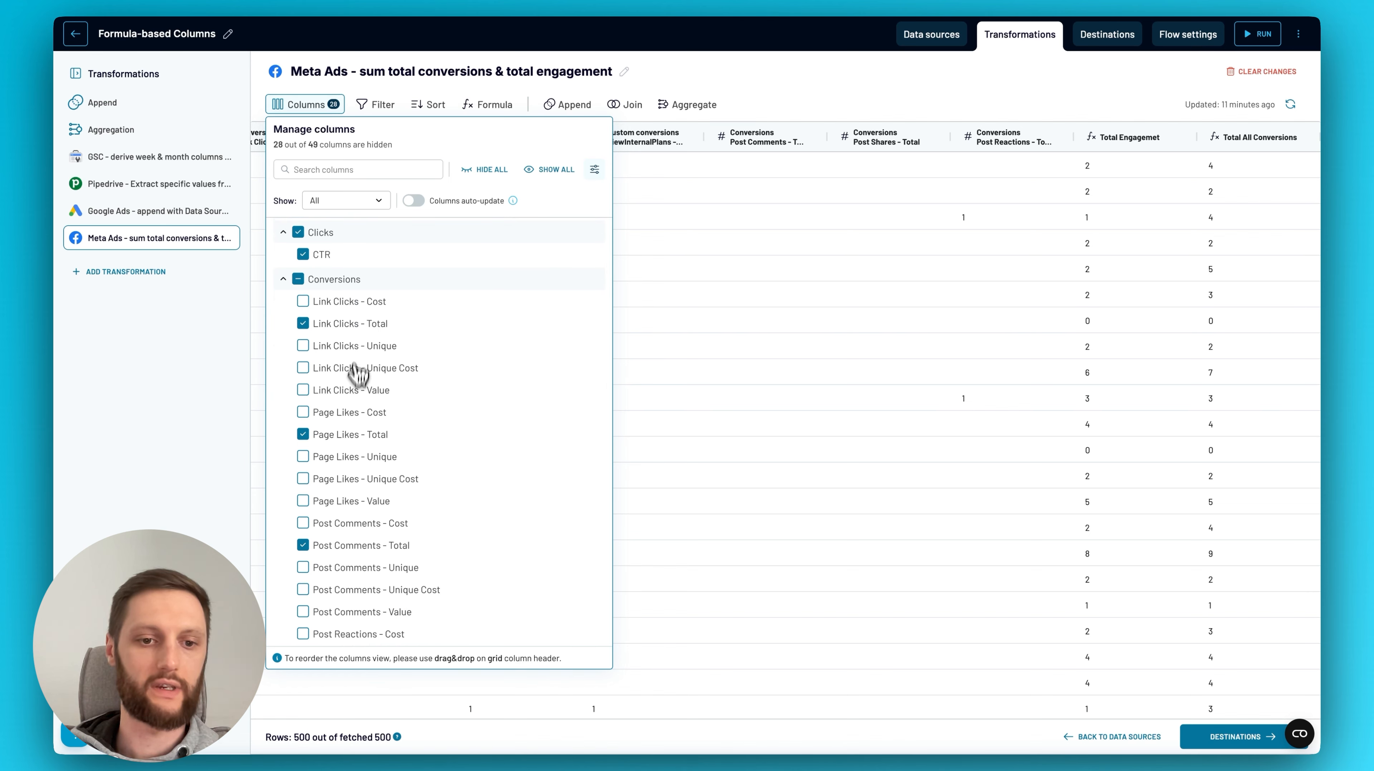
pyautogui.scroll(-2, 362, 449)
pyautogui.scroll(-5, 359, 452)
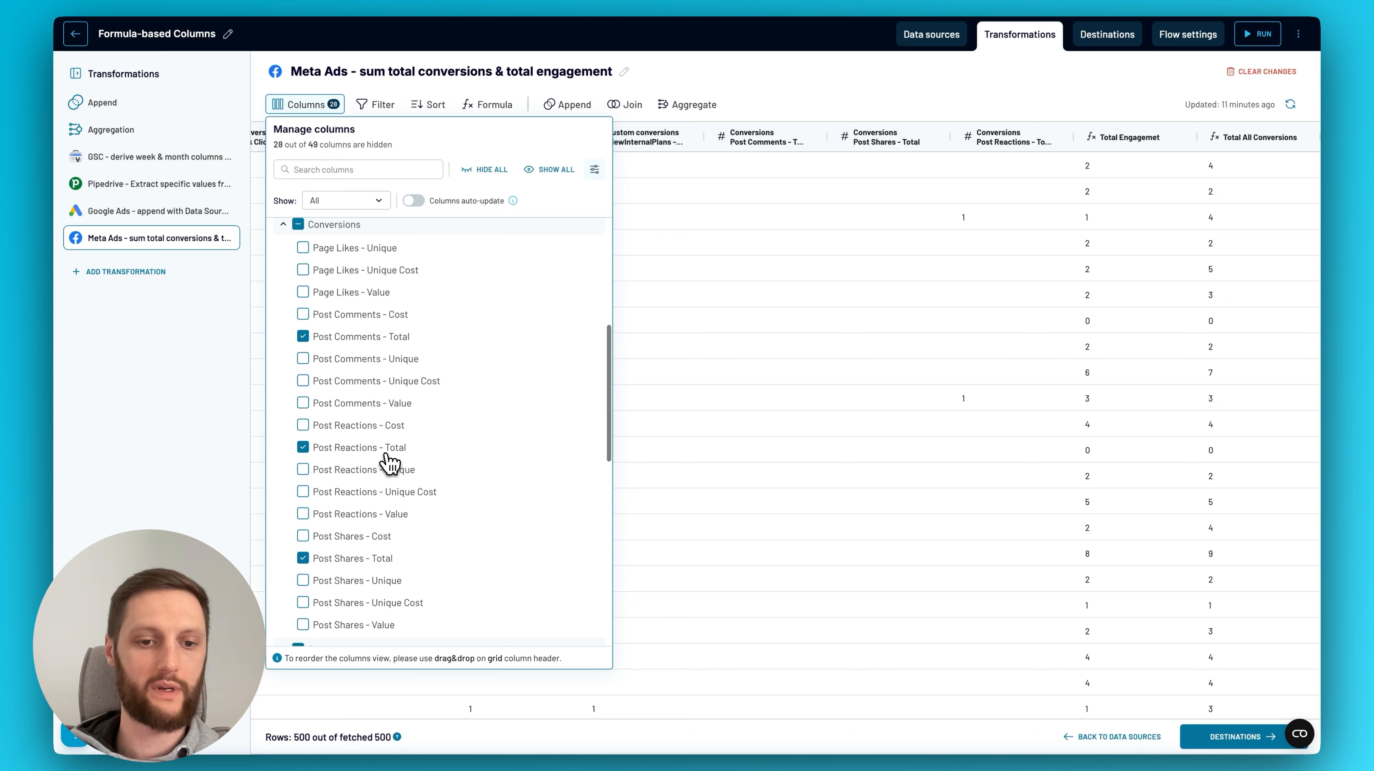
pyautogui.scroll(-3, 409, 560)
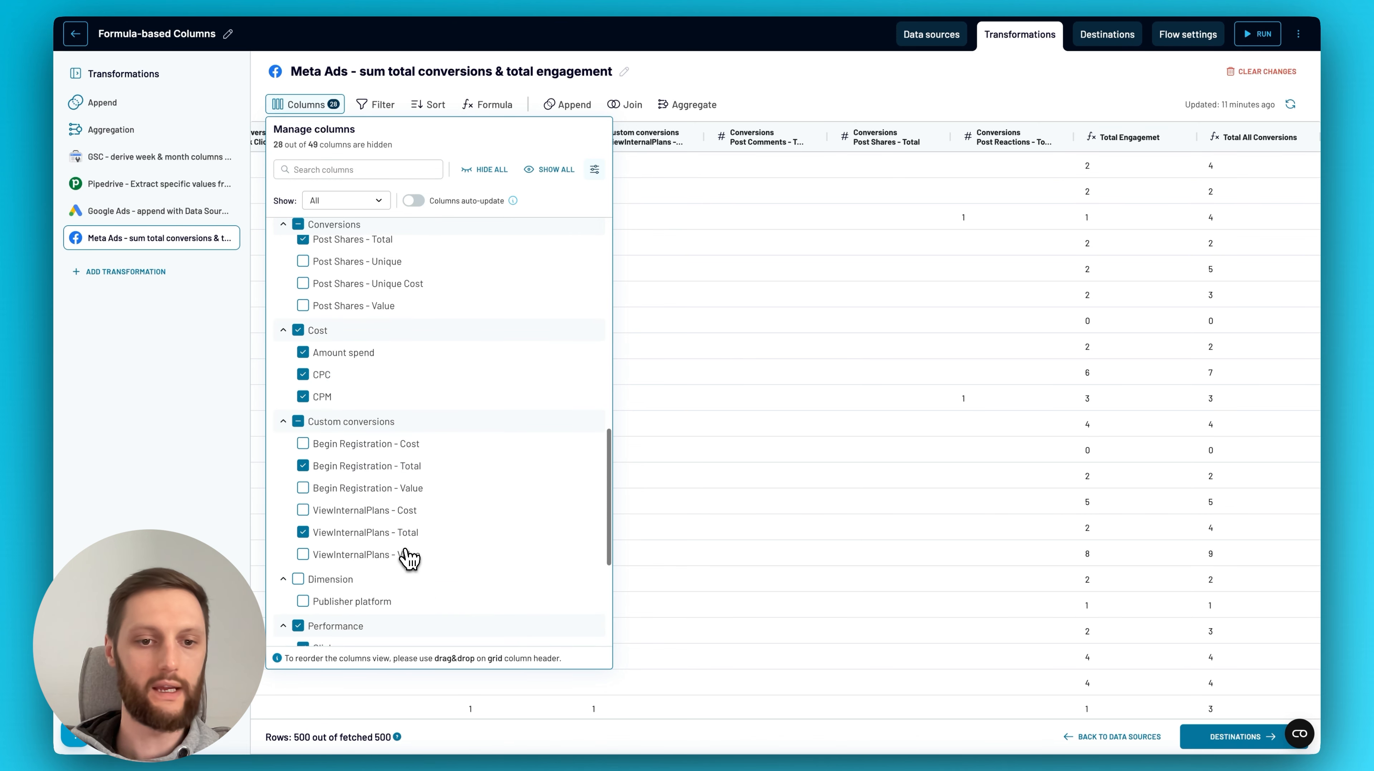
pyautogui.click(782, 99)
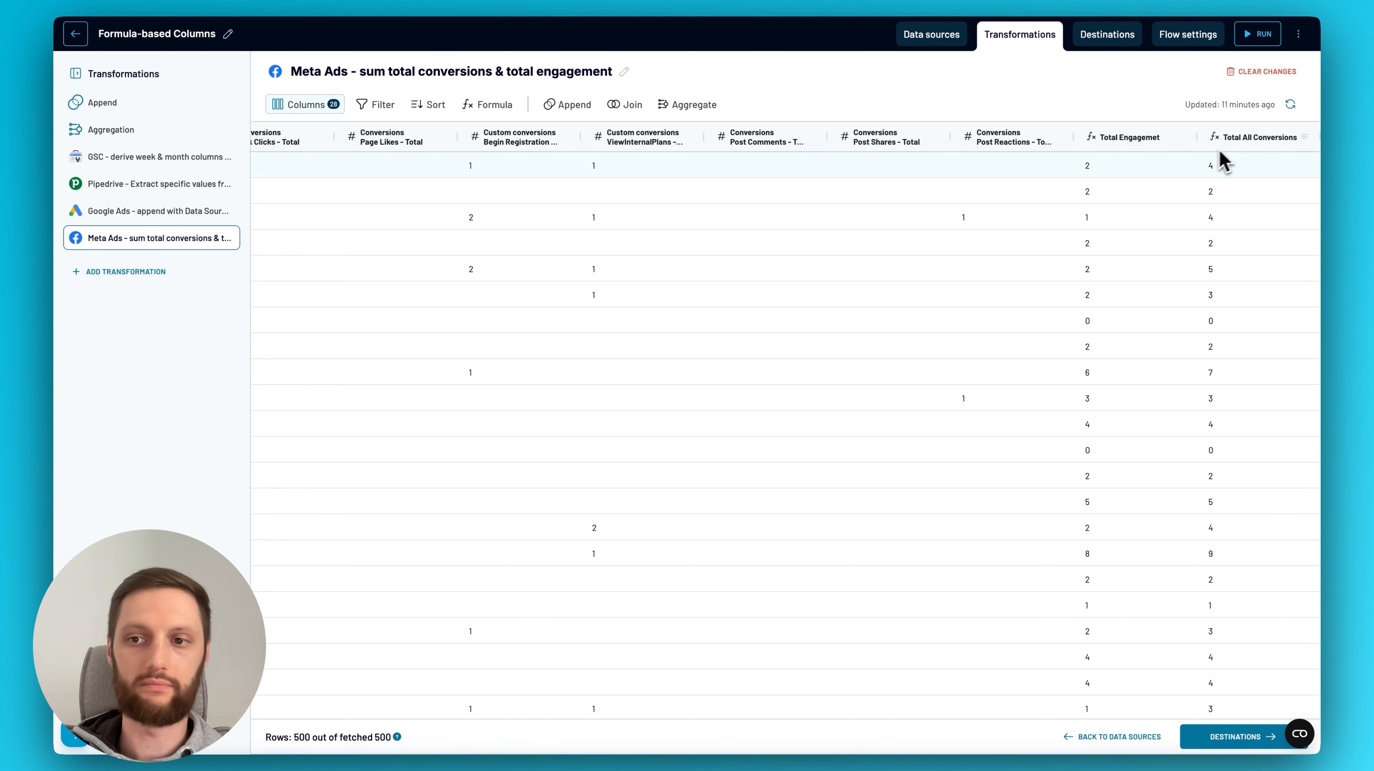
# - Examine the Total Engagemet column's IFNULL sum formula, its format and its row values
pyautogui.click(1181, 136)
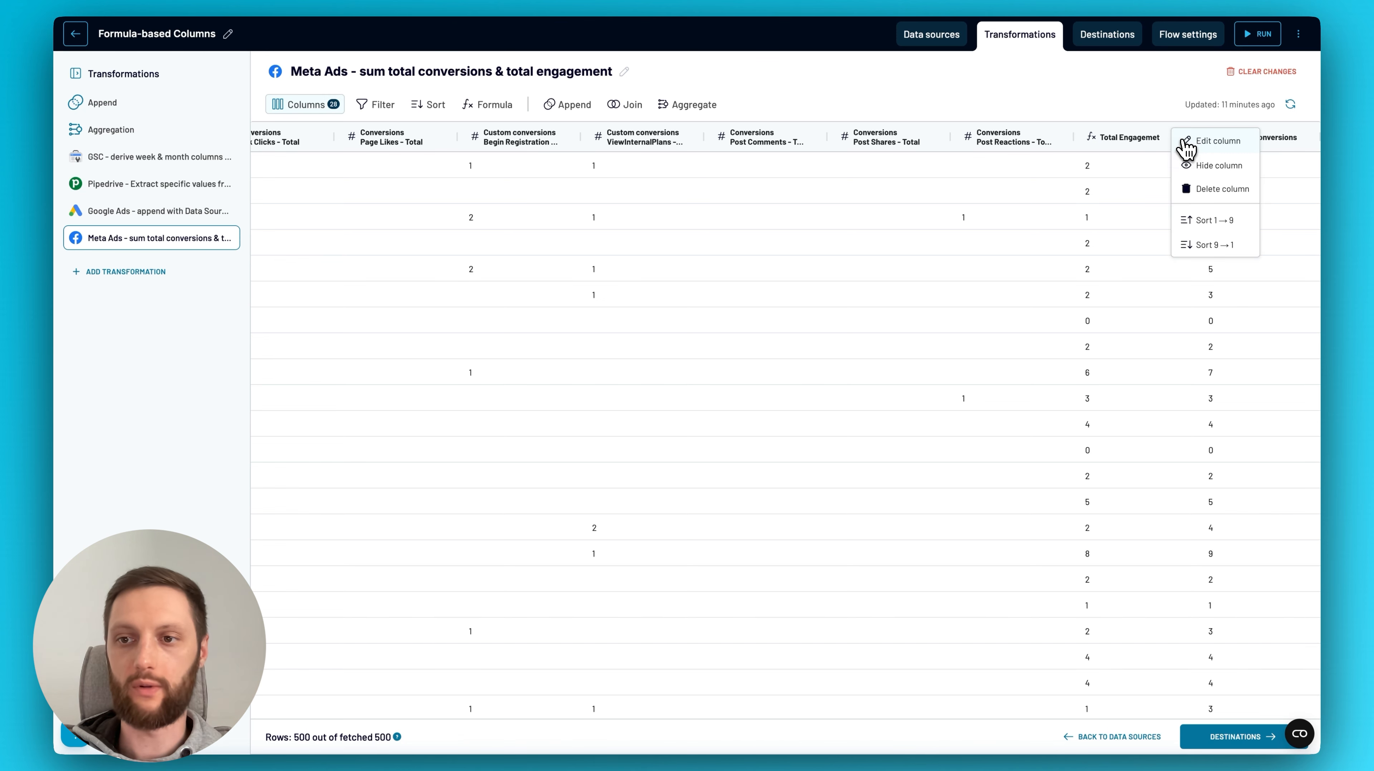
pyautogui.click(1199, 145)
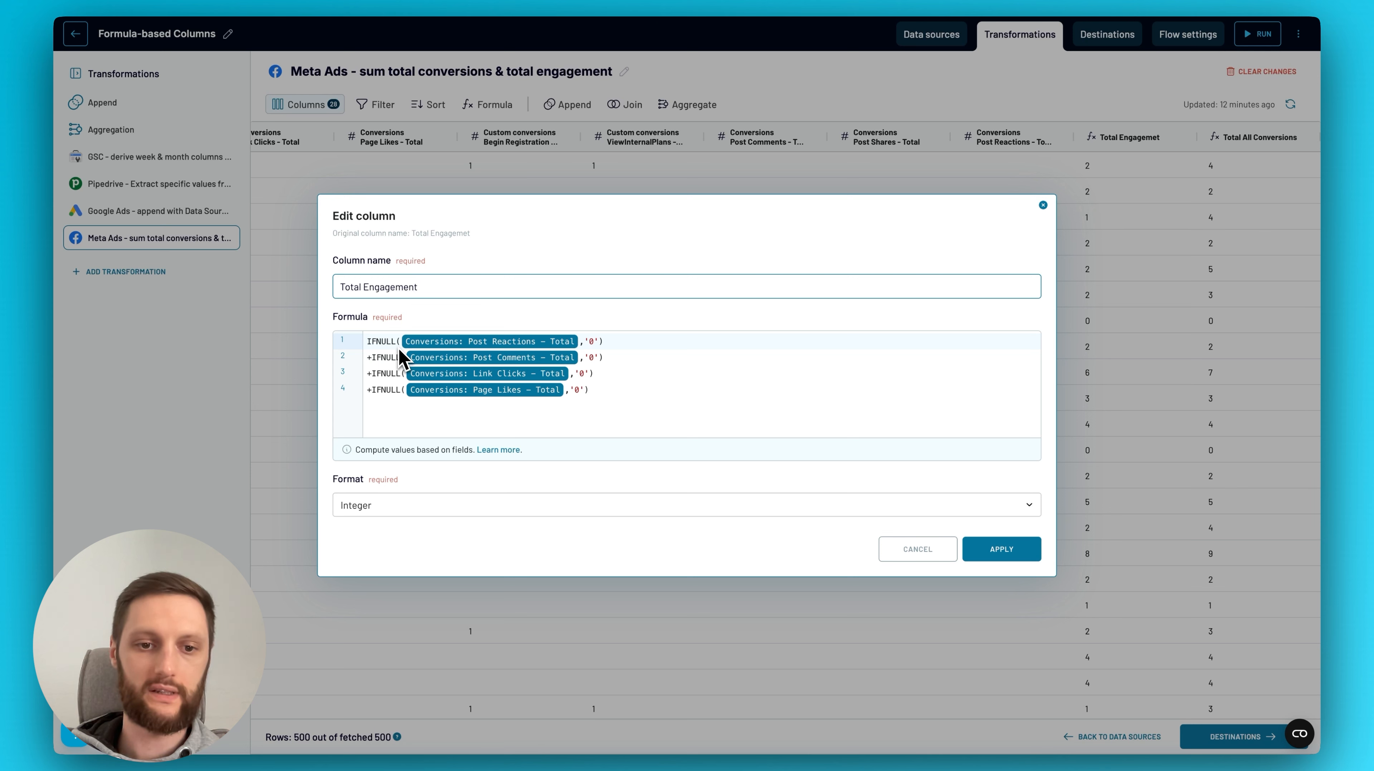
pyautogui.click(1043, 205)
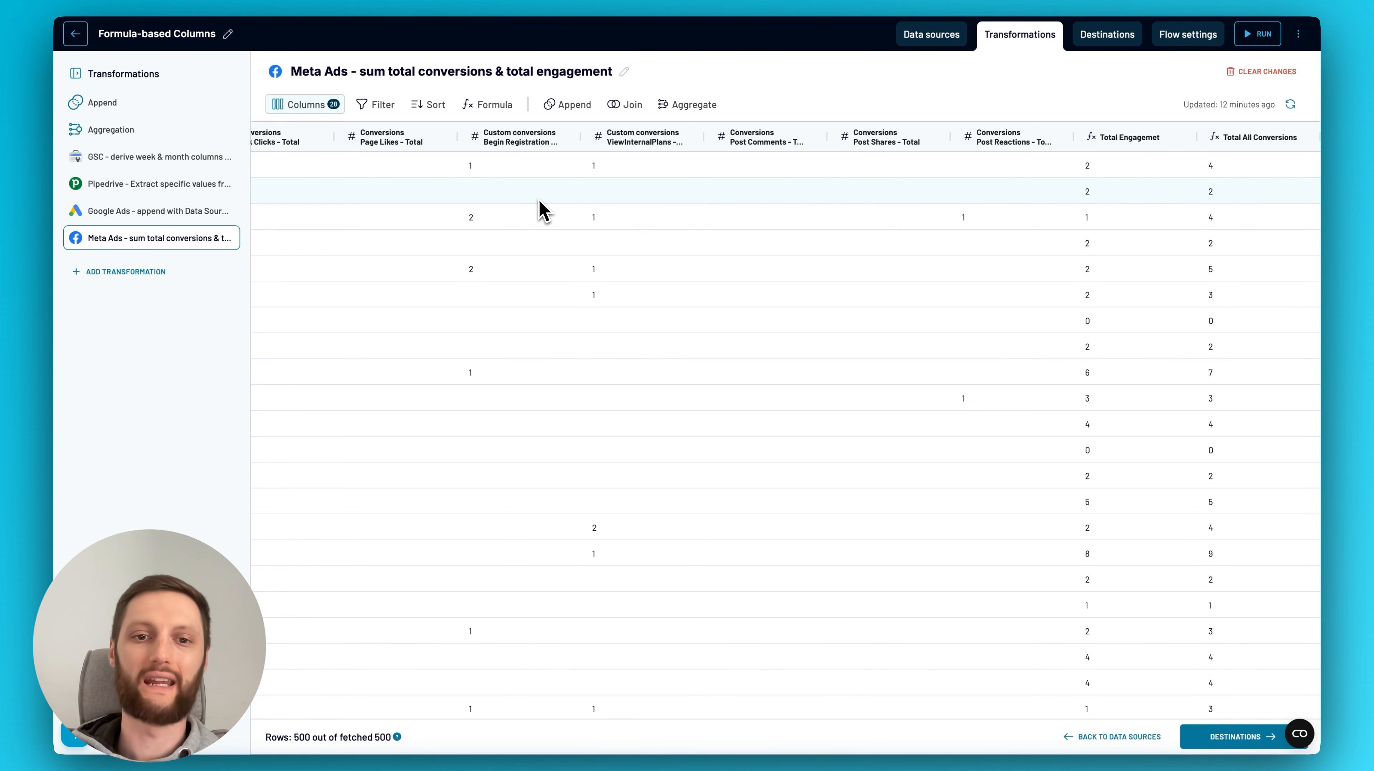
pyautogui.click(1185, 140)
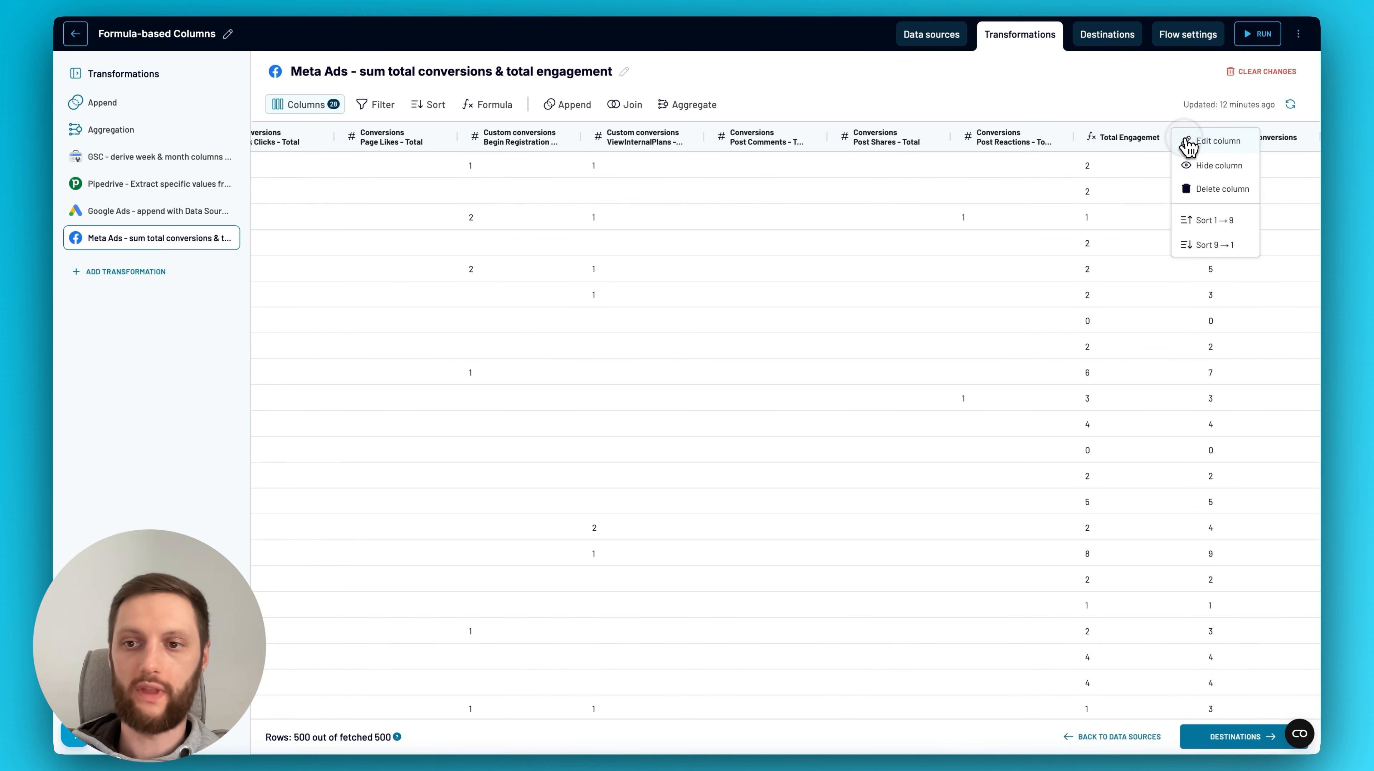
pyautogui.click(1189, 151)
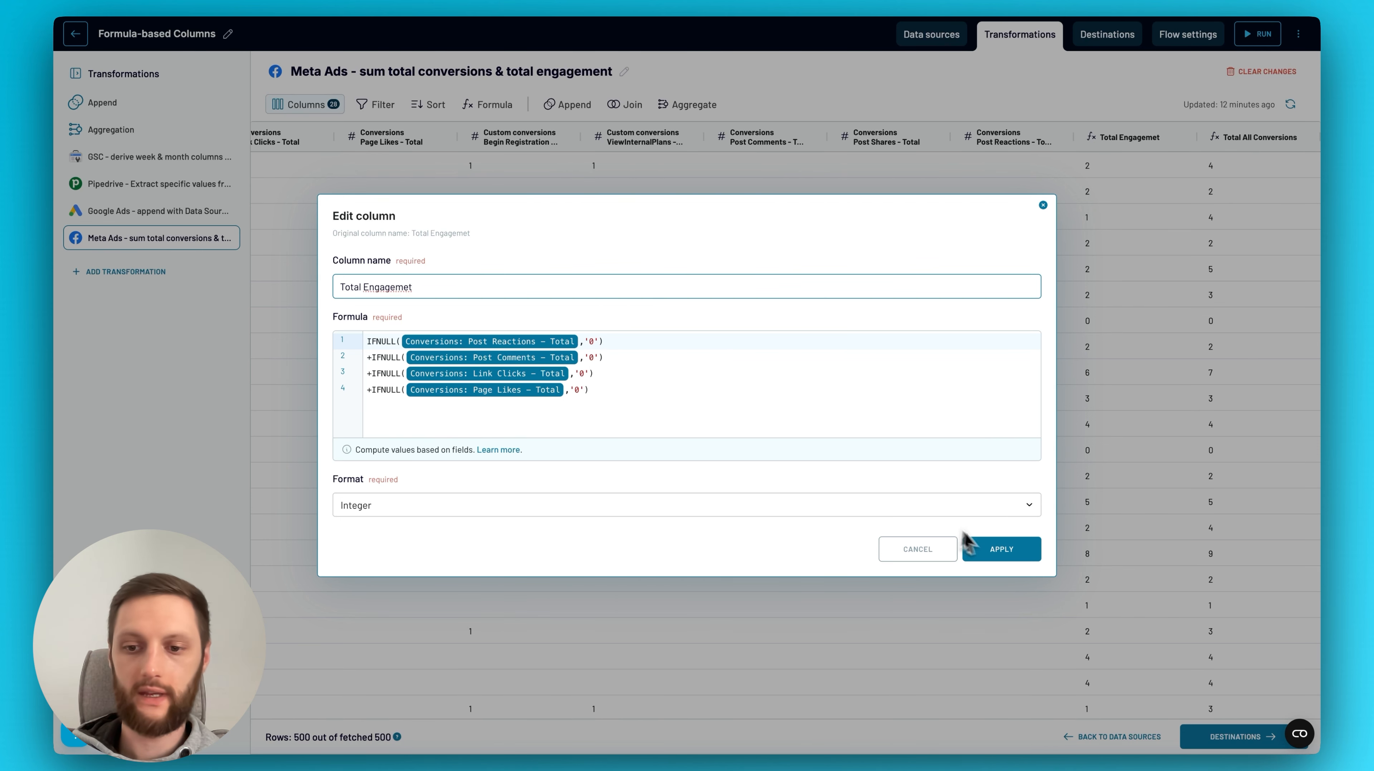
pyautogui.click(996, 554)
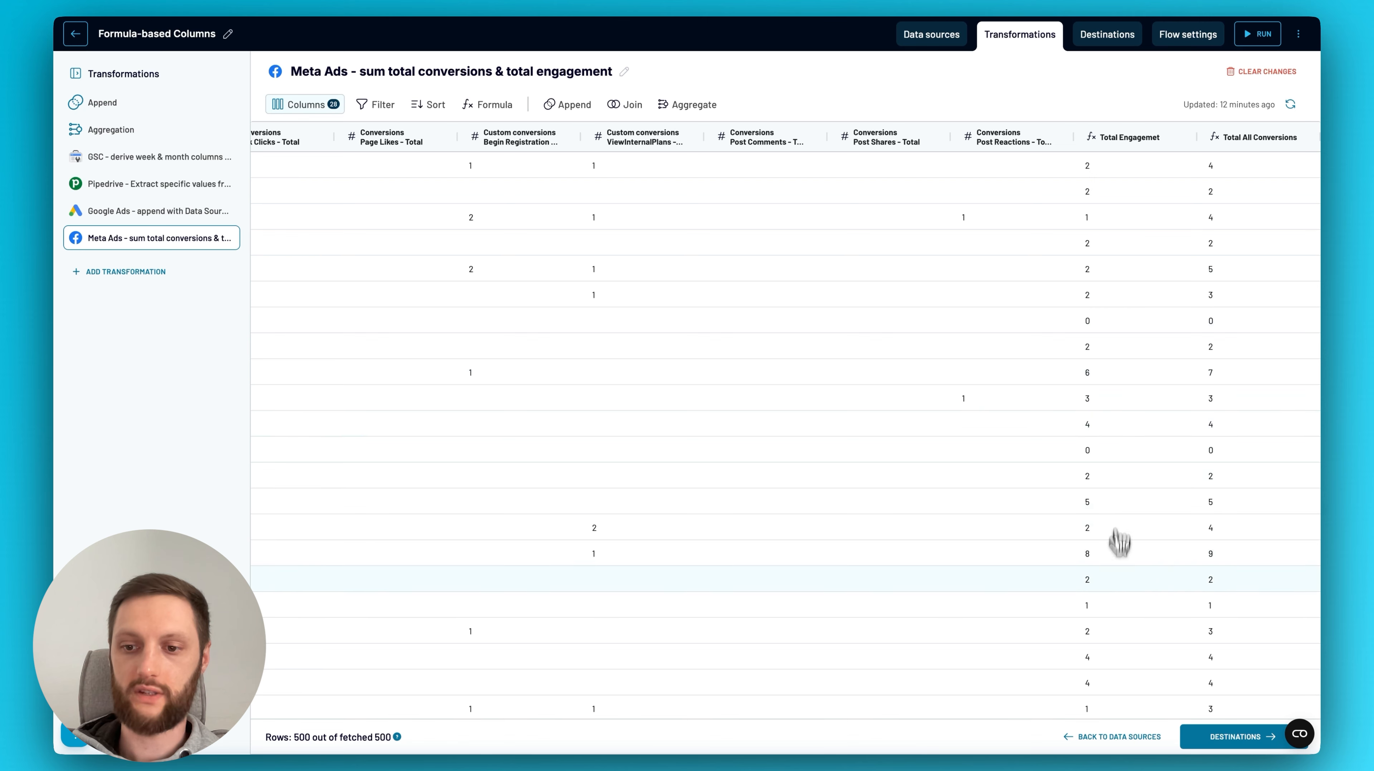
pyautogui.scroll(-10, 1129, 460)
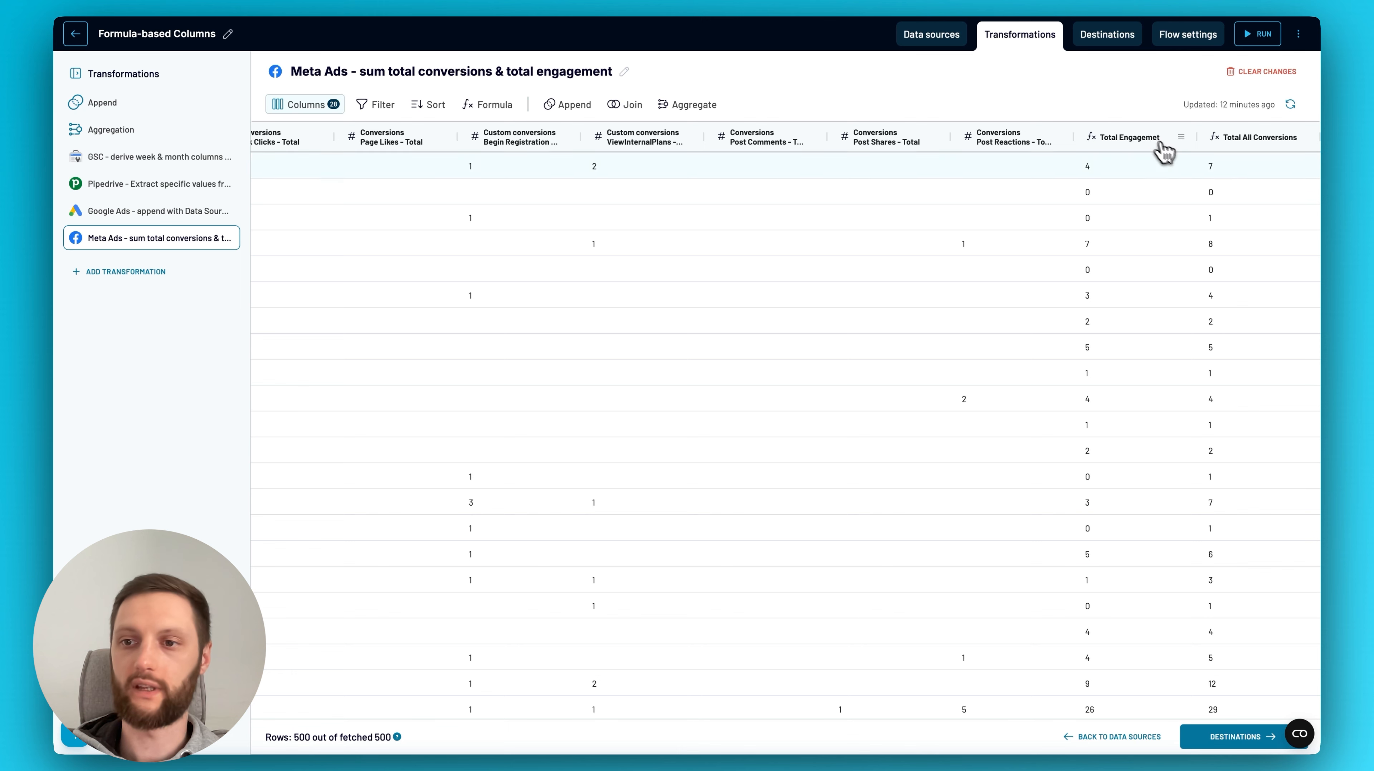
# - Examine the full IFNULL sum formula and the format of the Meta Ads Total All Conversions column
pyautogui.click(1309, 143)
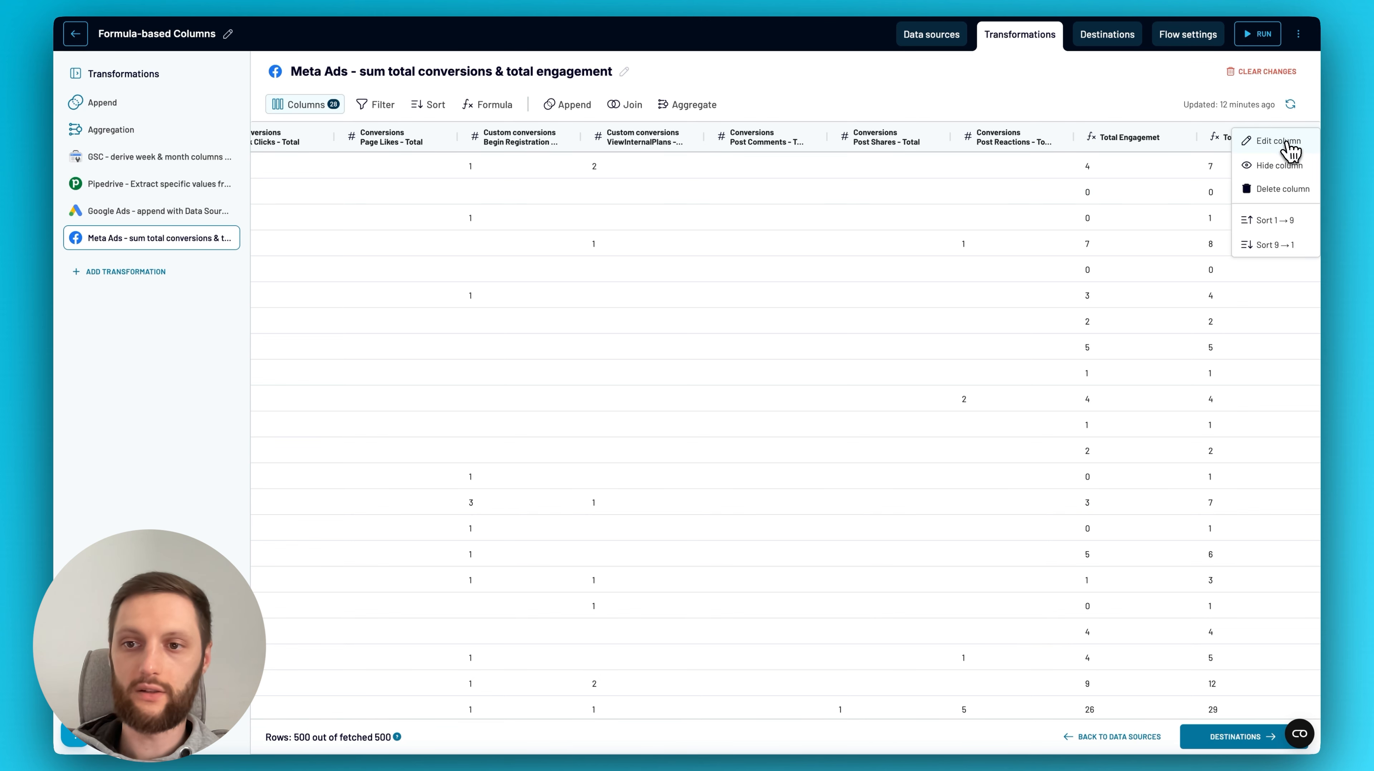
pyautogui.click(1288, 146)
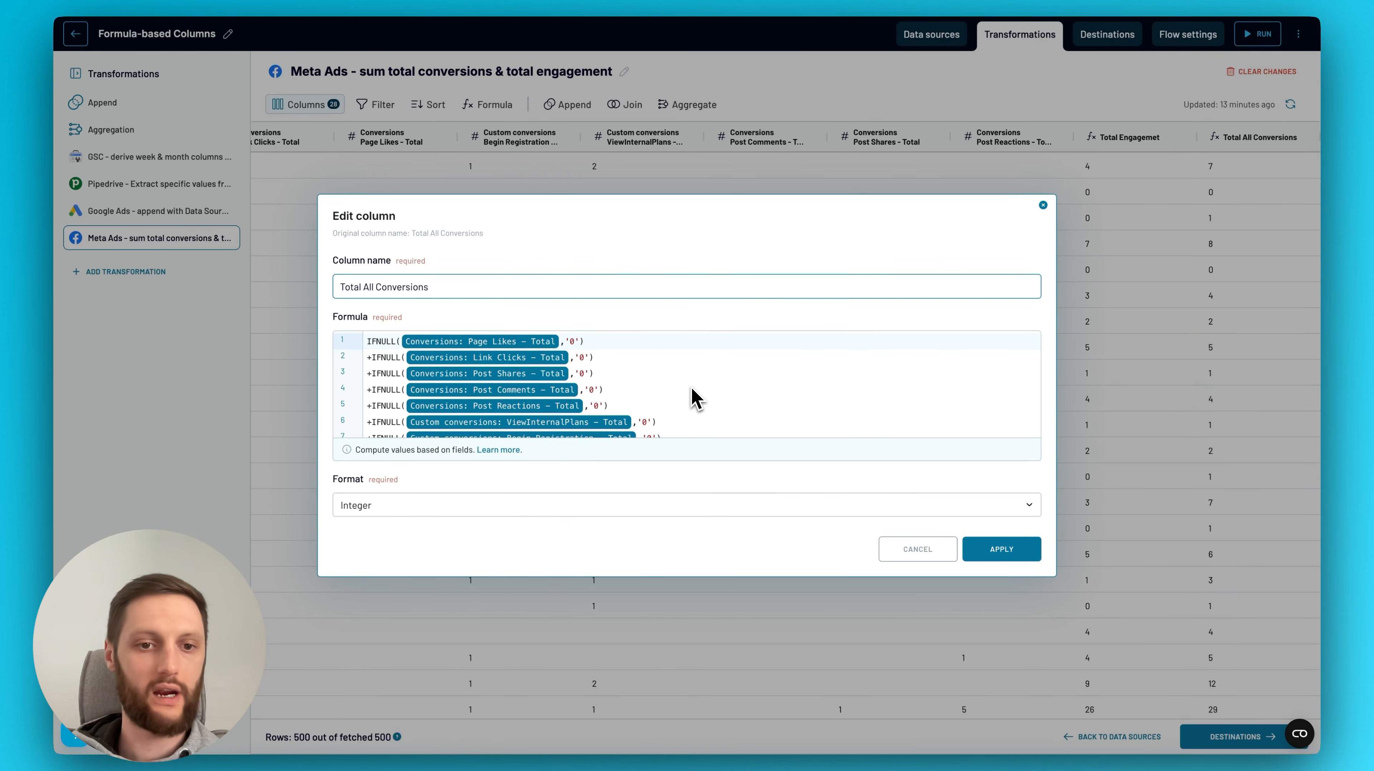
pyautogui.scroll(-1, 654, 389)
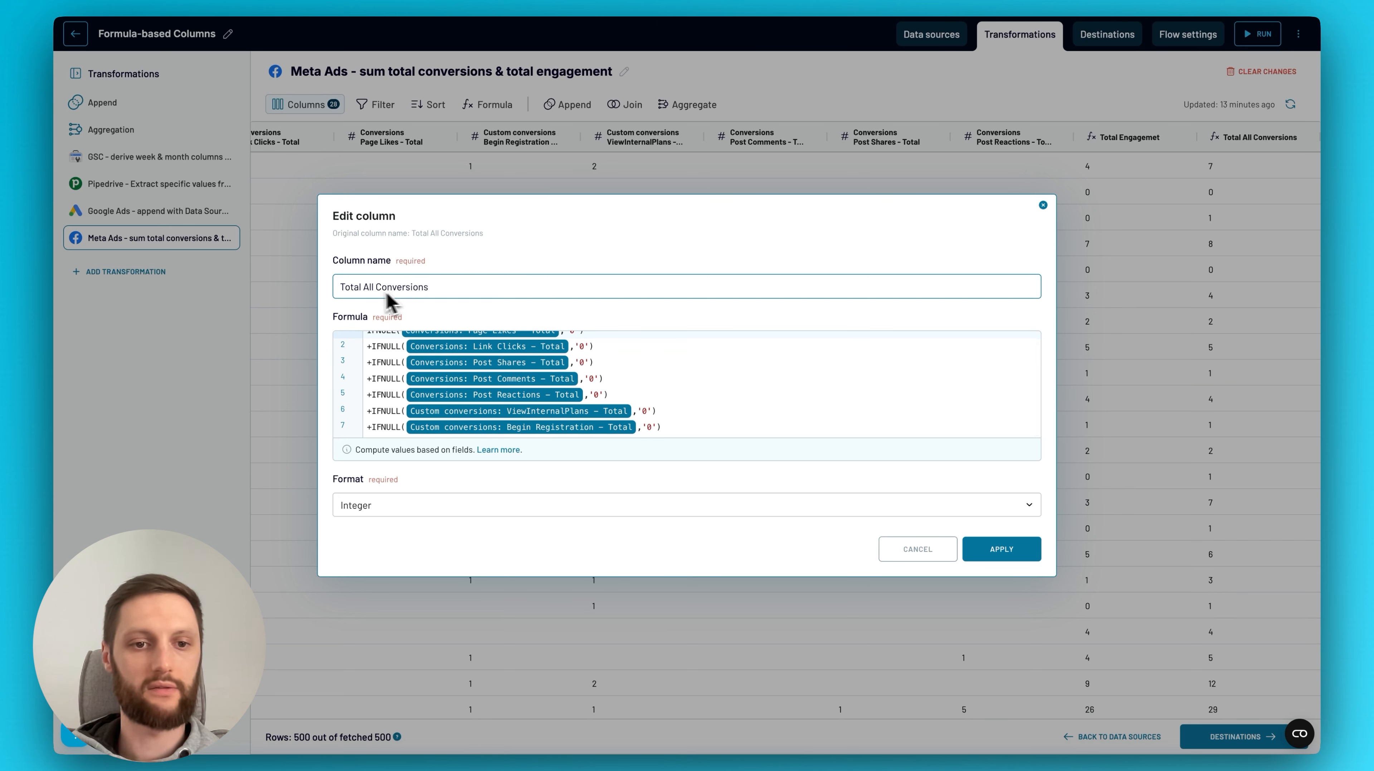
pyautogui.scroll(1, 654, 416)
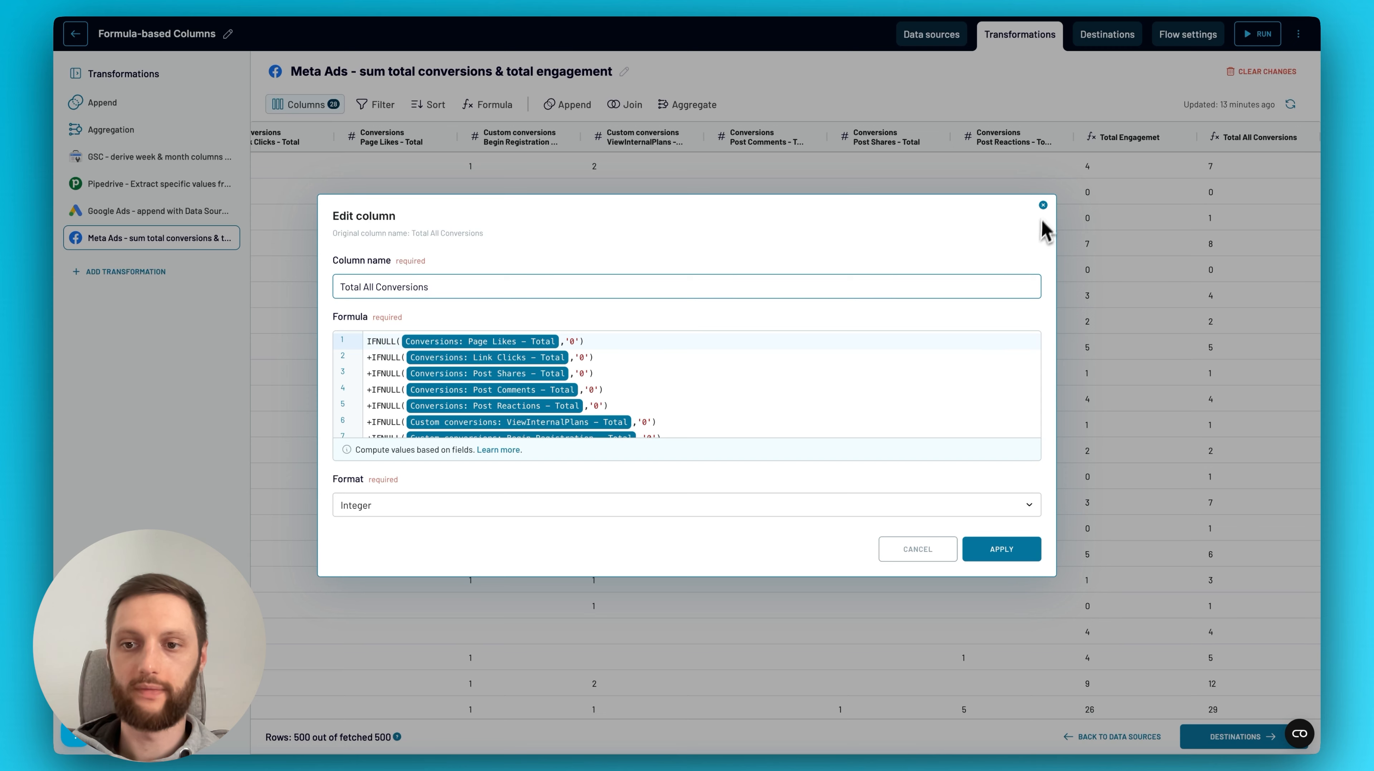
pyautogui.click(1043, 206)
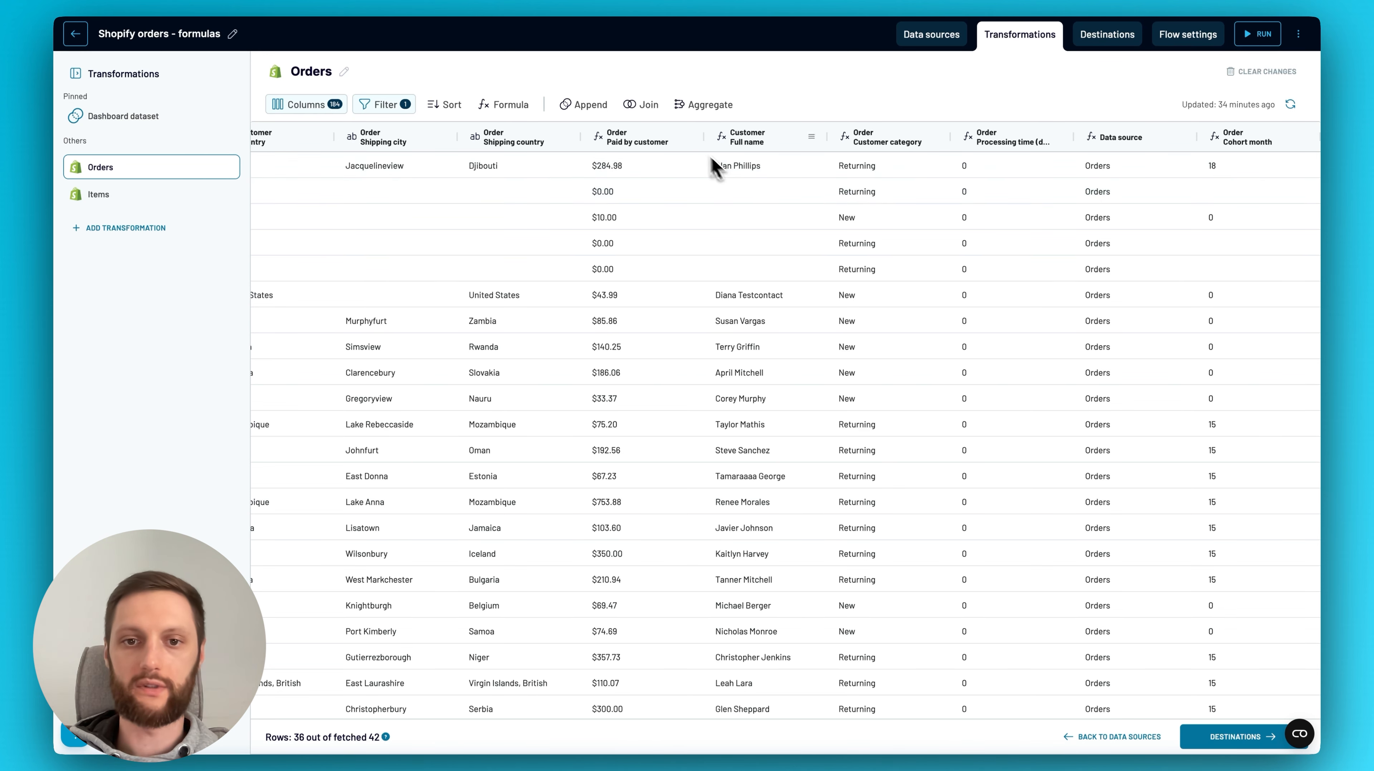
# - In the Orders transformation of the Shopify orders - formulas flow, examine the formulas of the Paid by customer and Customer Full name columns
pyautogui.click(694, 139)
pyautogui.click(724, 141)
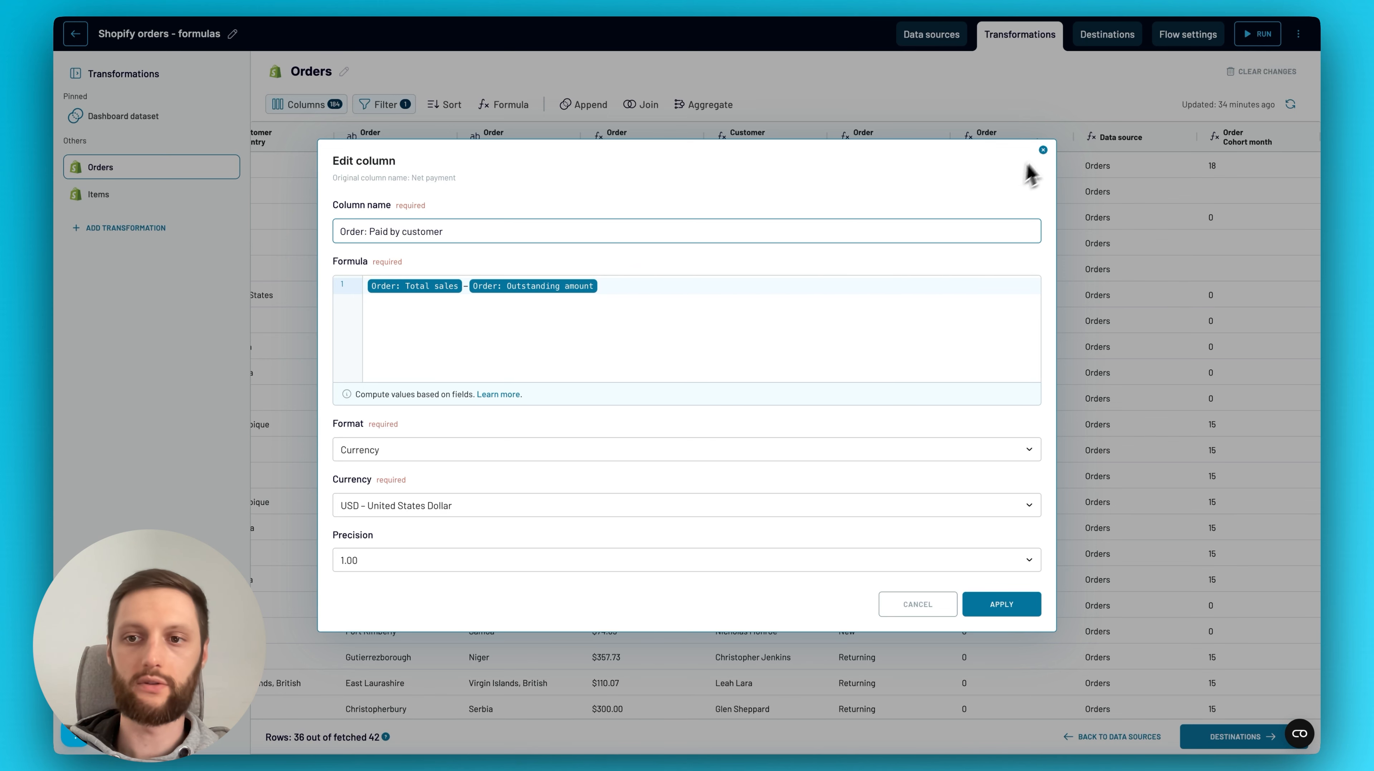
pyautogui.click(1043, 149)
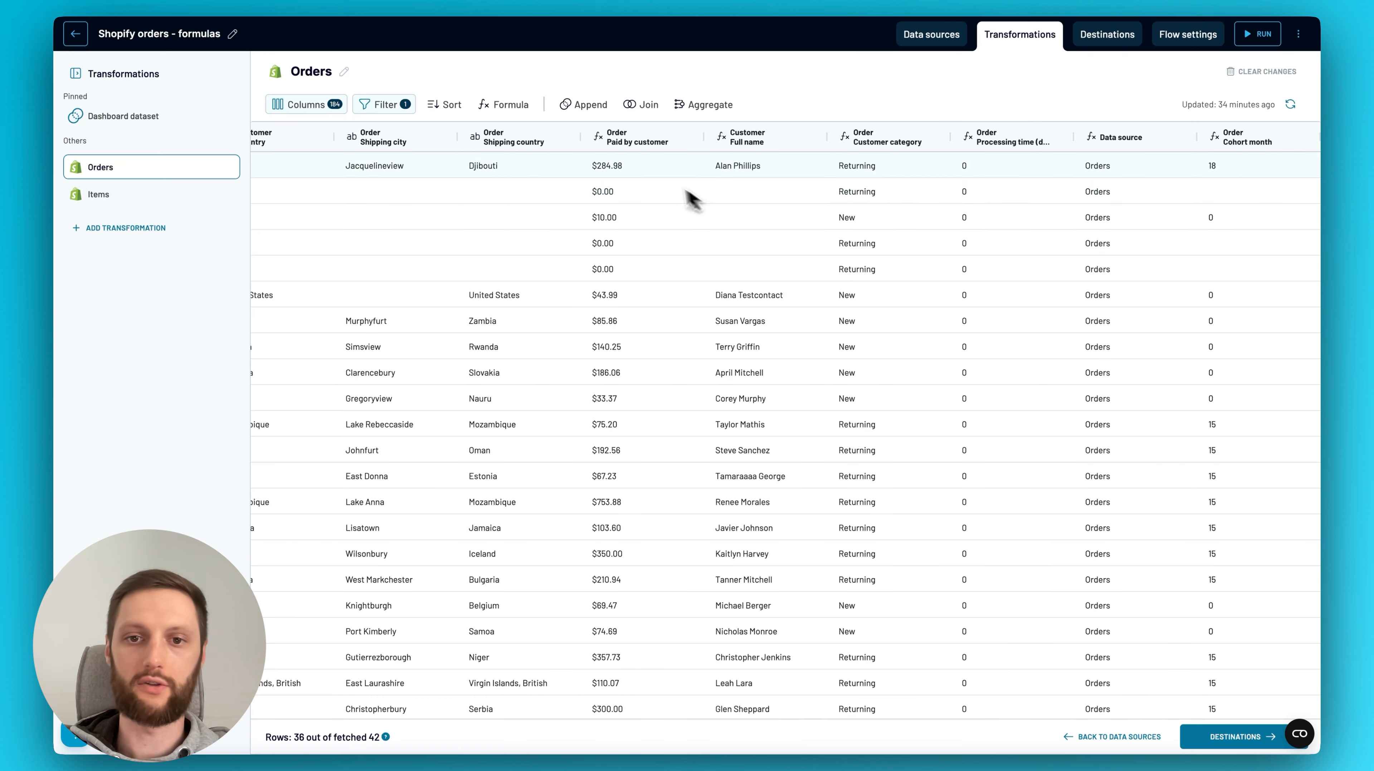
pyautogui.click(815, 142)
pyautogui.click(823, 142)
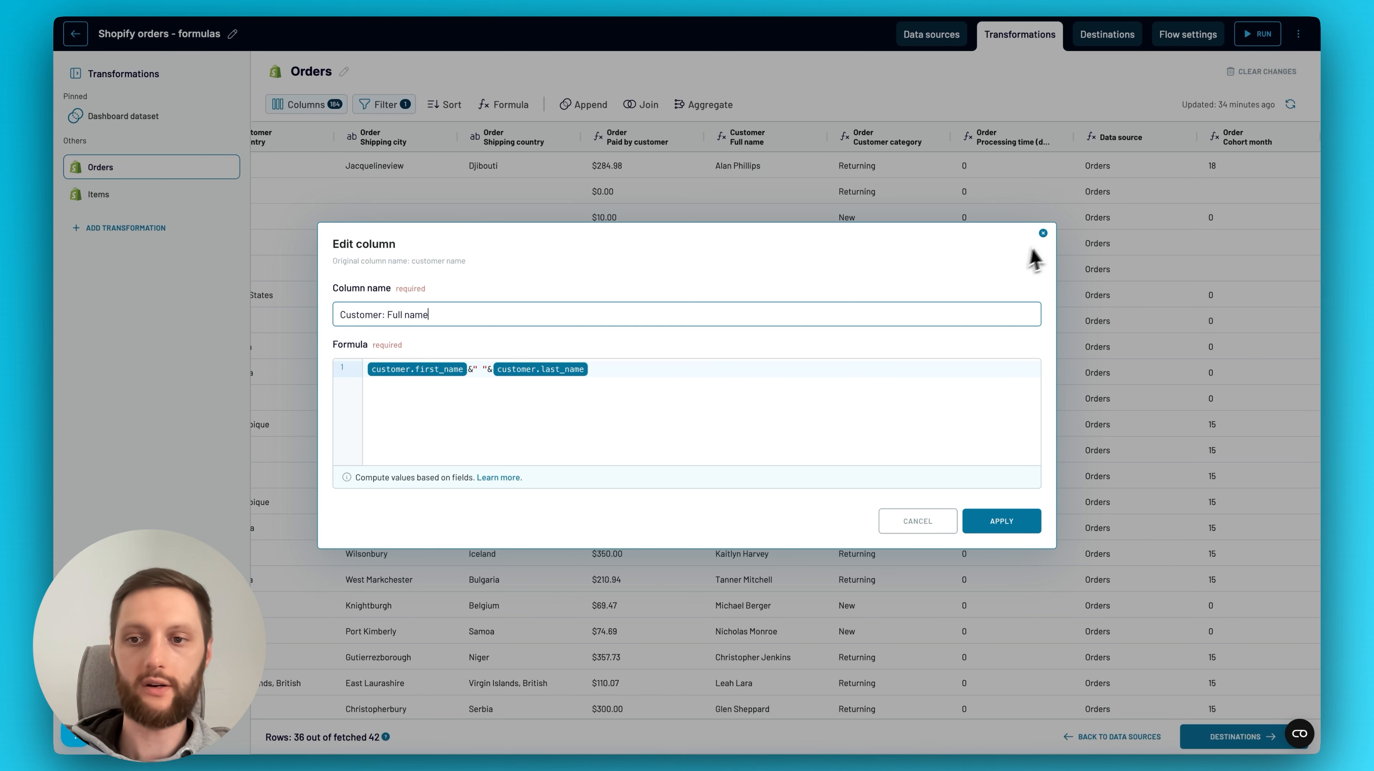
pyautogui.click(1043, 233)
# - Examine the DATETIME_DIFF formulas of the Shopify Orders Customer category and Processing time (days) columns
pyautogui.click(936, 139)
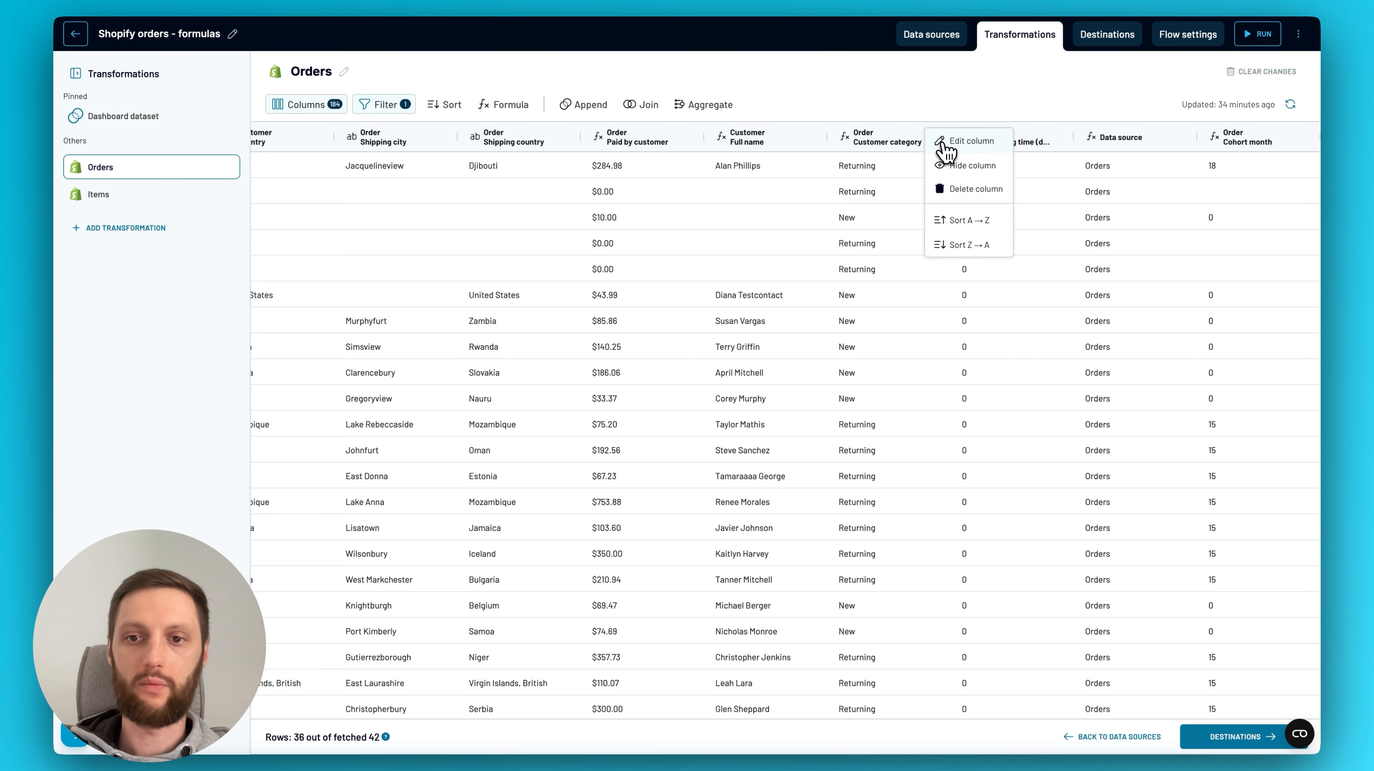
pyautogui.click(944, 144)
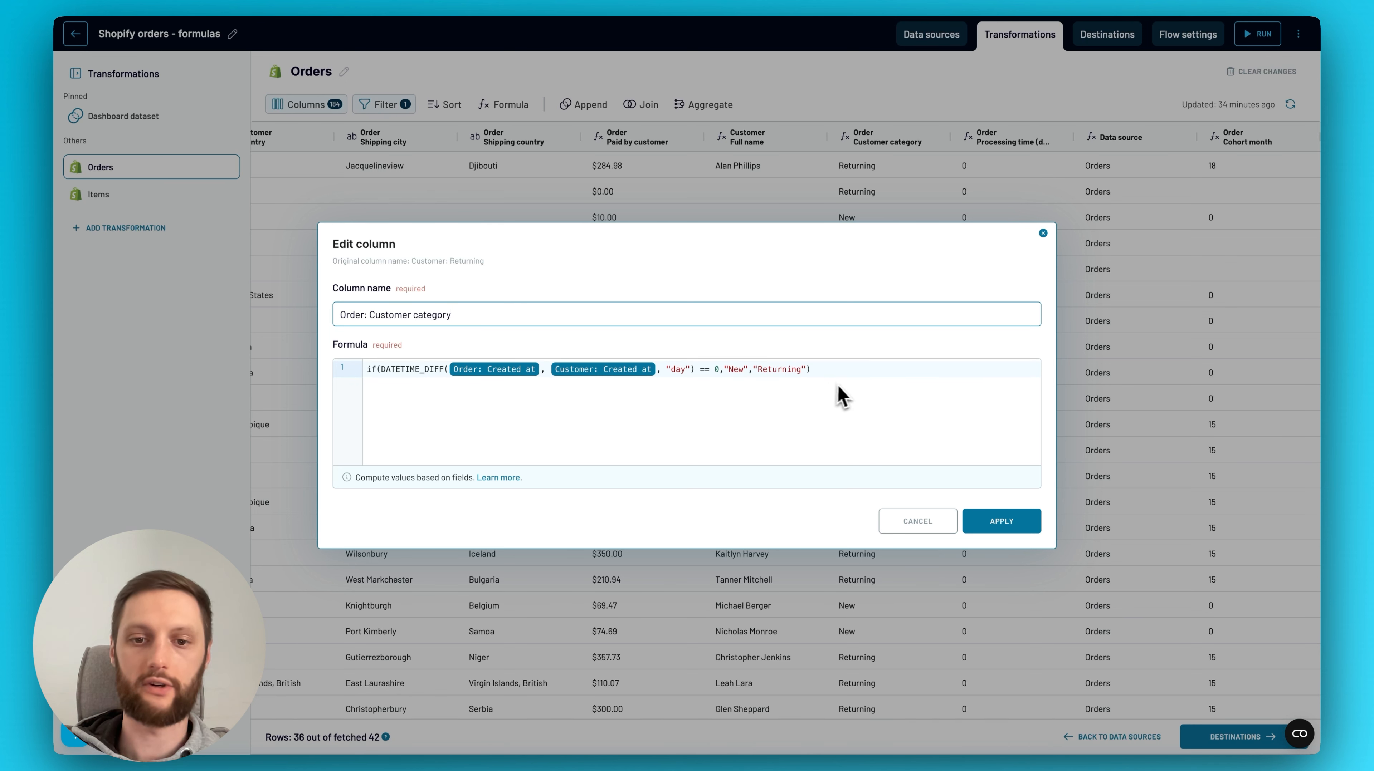
pyautogui.click(1043, 234)
pyautogui.click(1061, 138)
pyautogui.click(1065, 142)
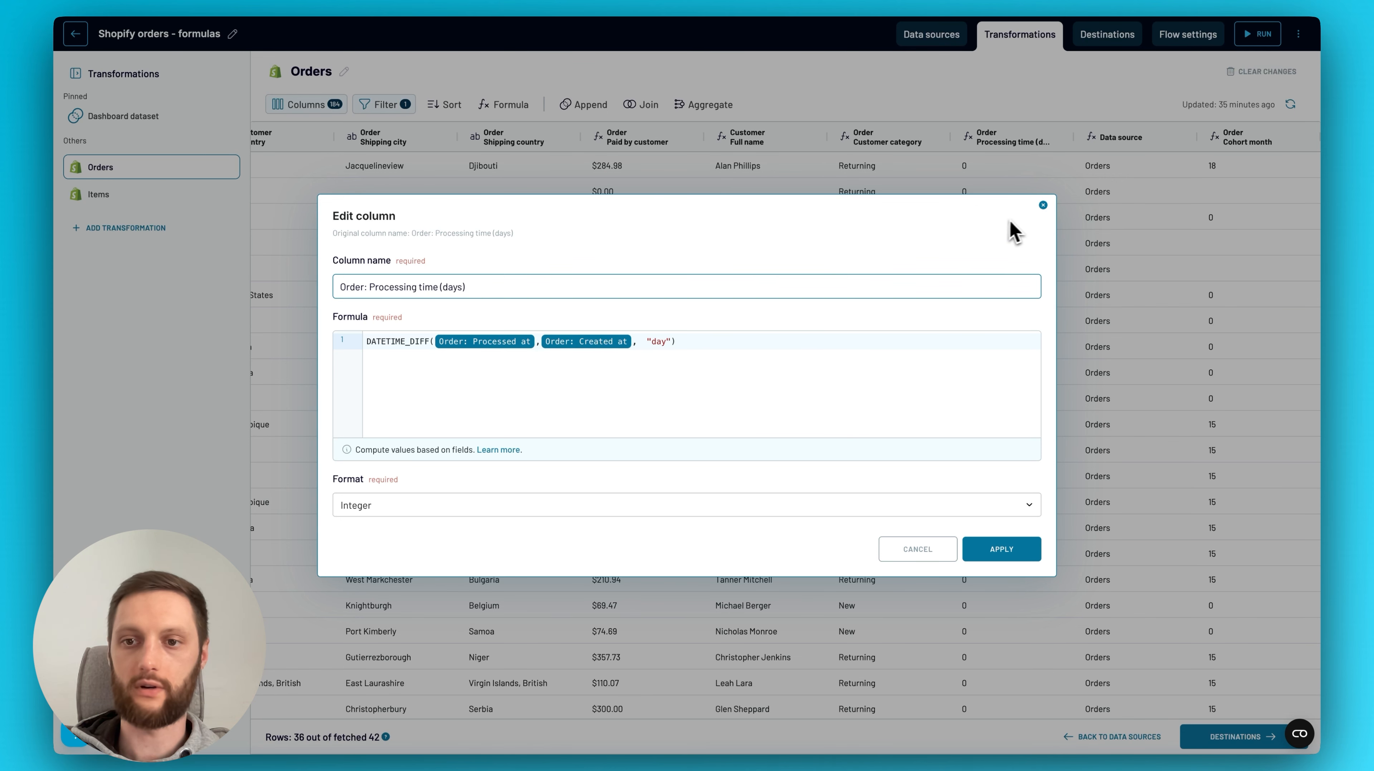
pyautogui.click(1043, 205)
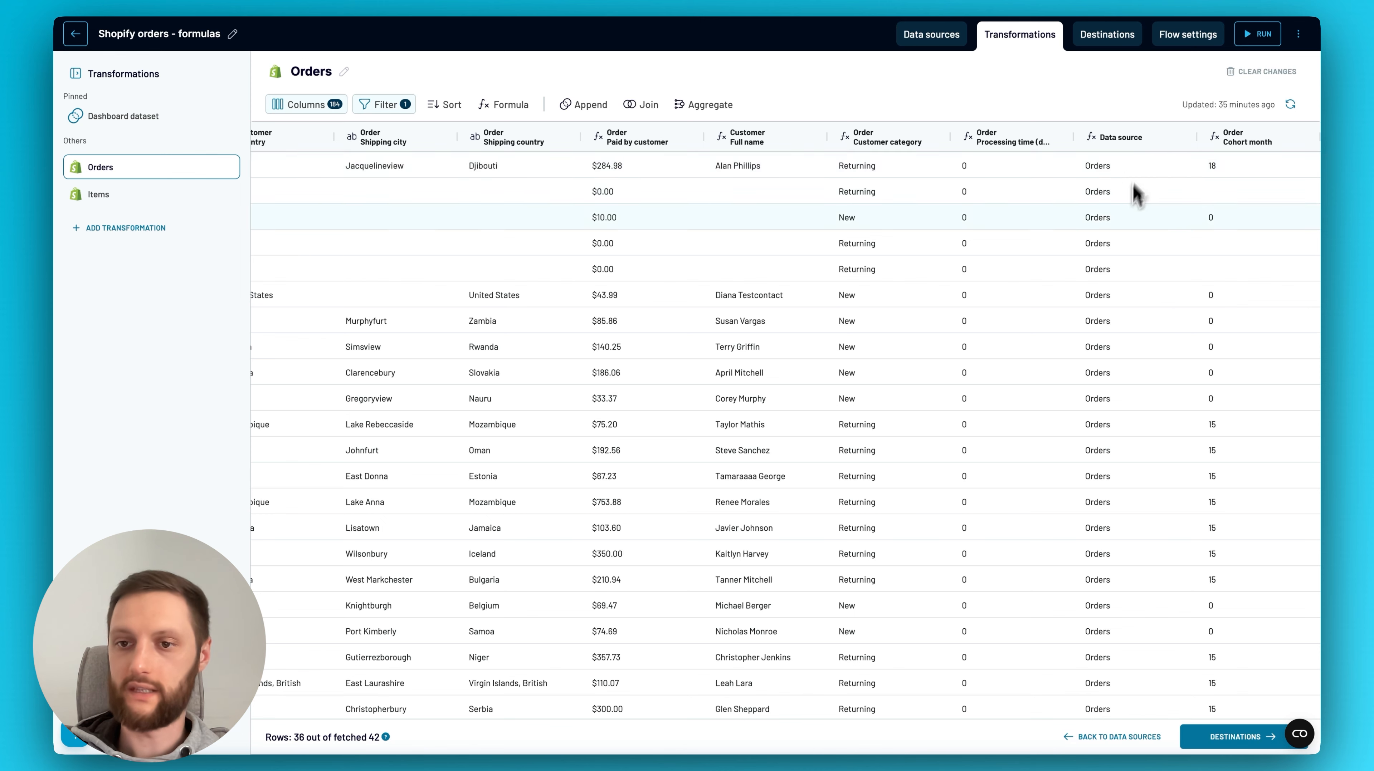
# - Examine the formulas of the Data source and Order Cohort month columns in the Shopify Orders transformation
pyautogui.click(1181, 138)
pyautogui.click(1213, 141)
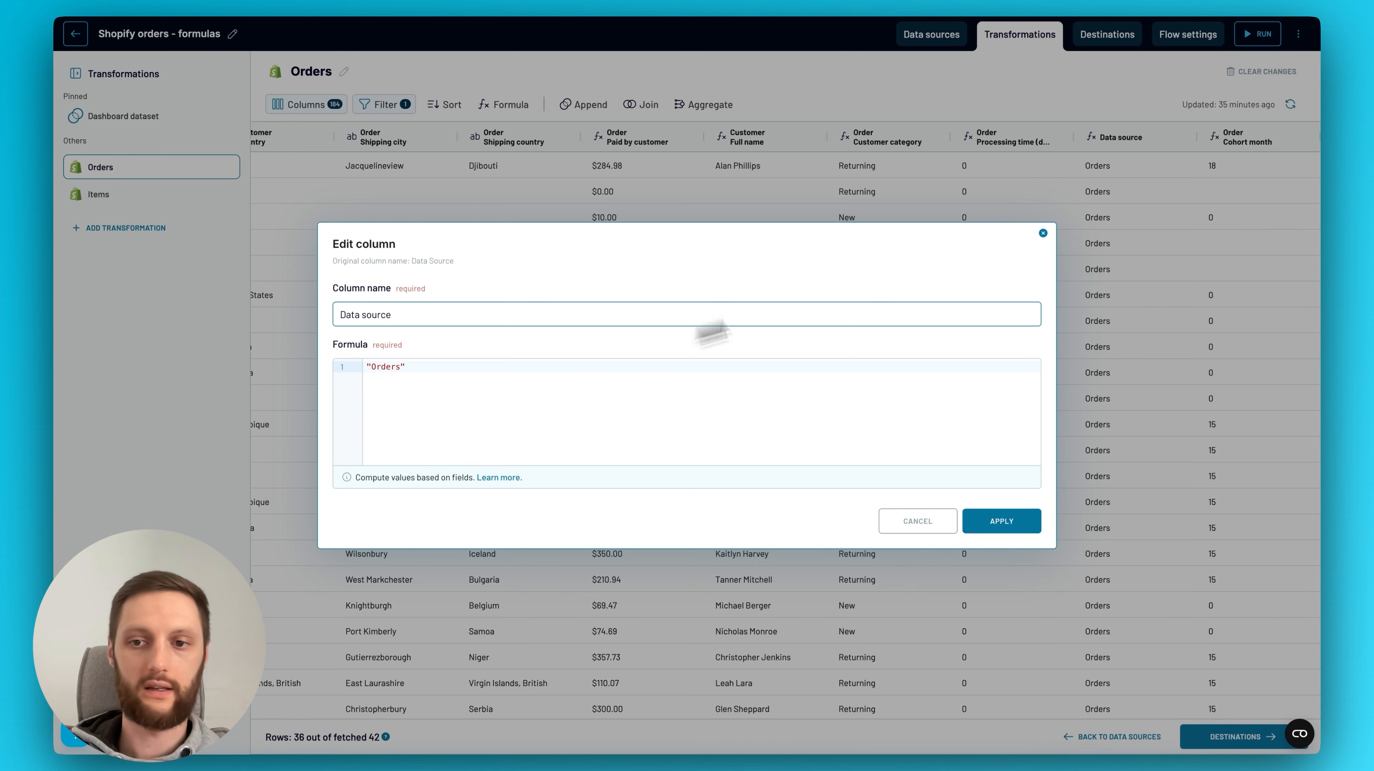
pyautogui.click(1043, 233)
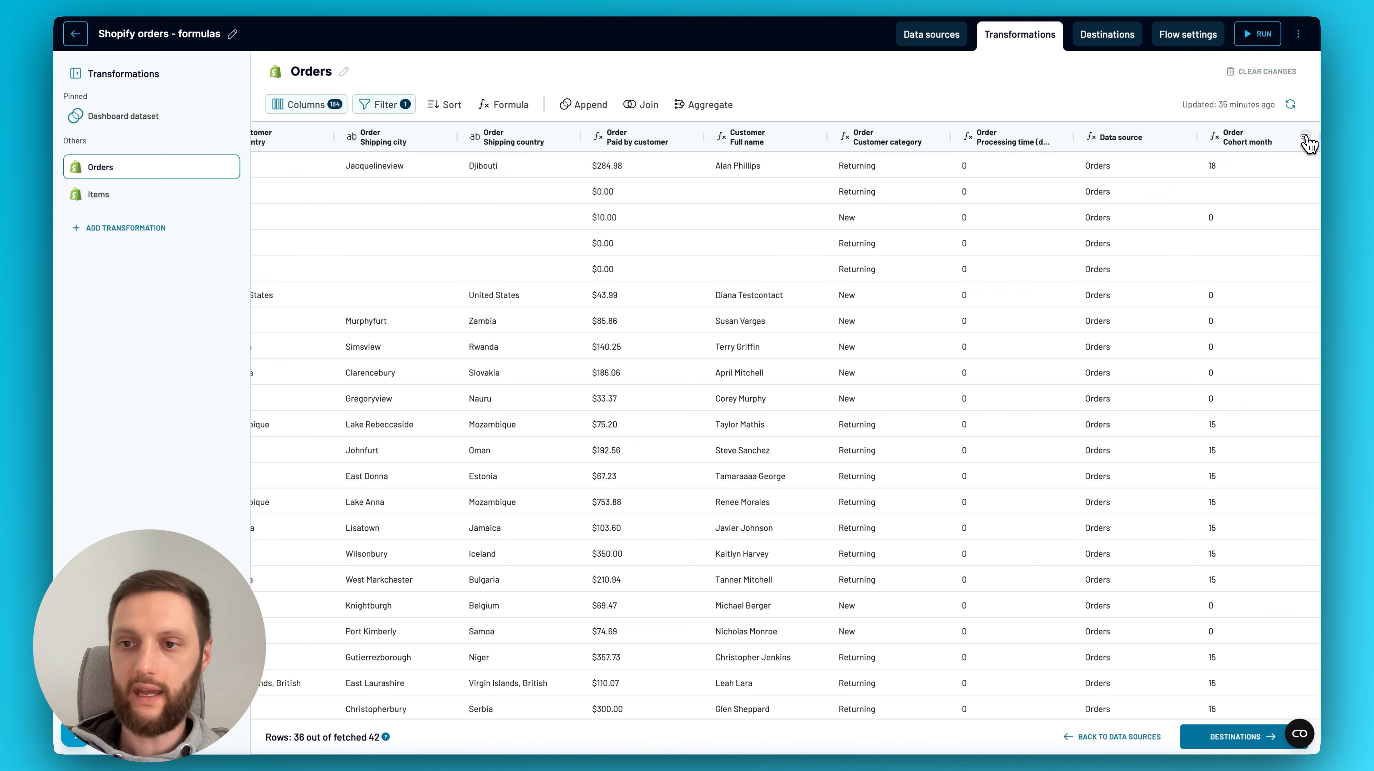
pyautogui.click(1306, 136)
pyautogui.click(1280, 160)
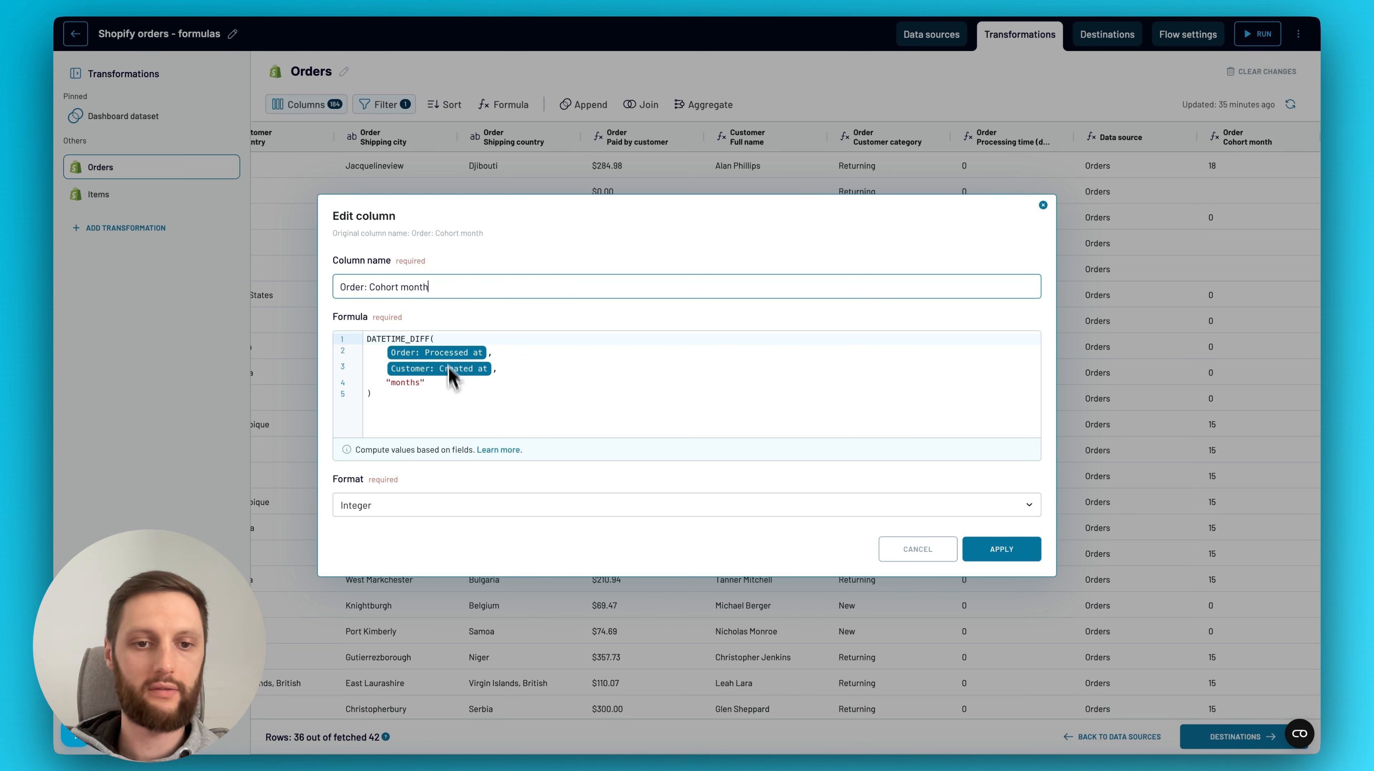
pyautogui.click(1043, 206)
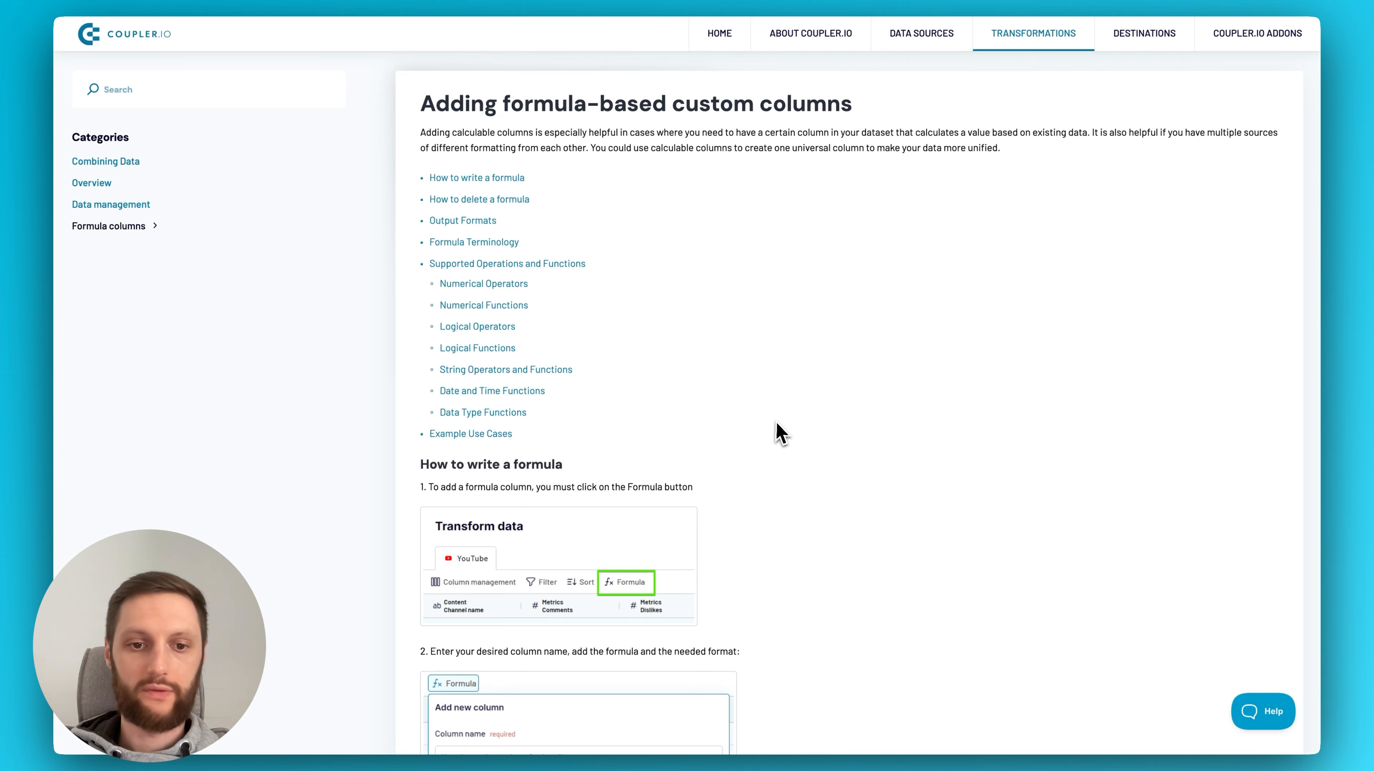
# - Read the Coupler.io help article on adding formula-based custom columns, from writing a formula through formula terminology to the numerical operators
pyautogui.scroll(-15, 754, 445)
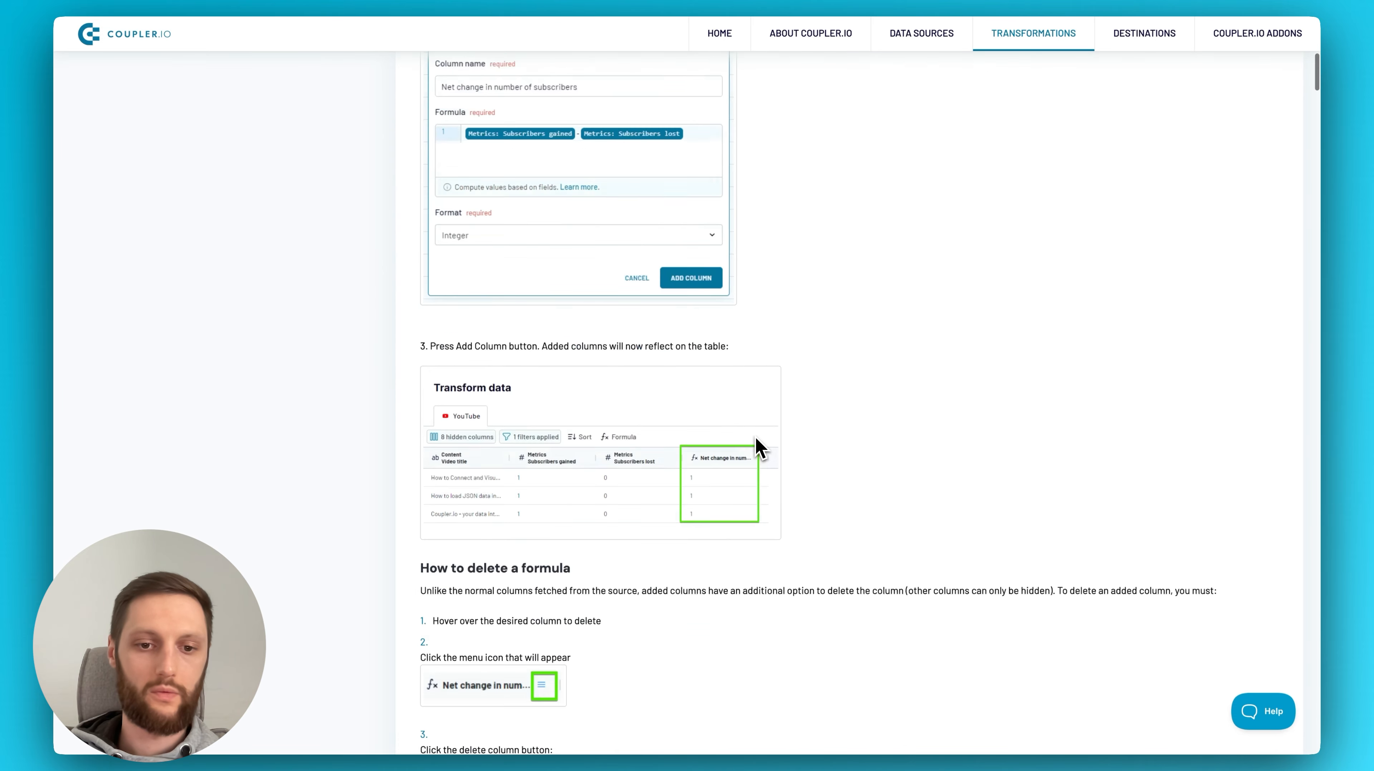
pyautogui.scroll(-18, 874, 454)
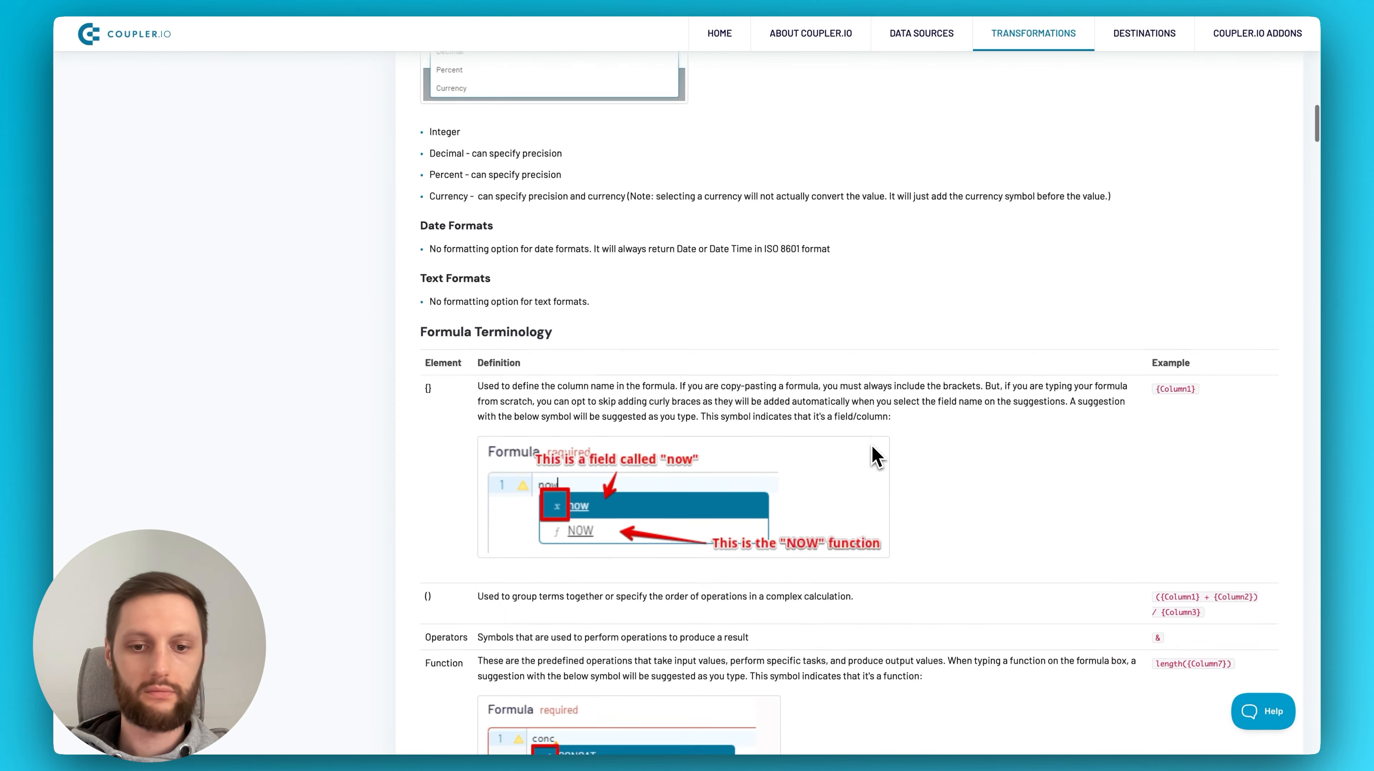
pyautogui.scroll(-15, 874, 454)
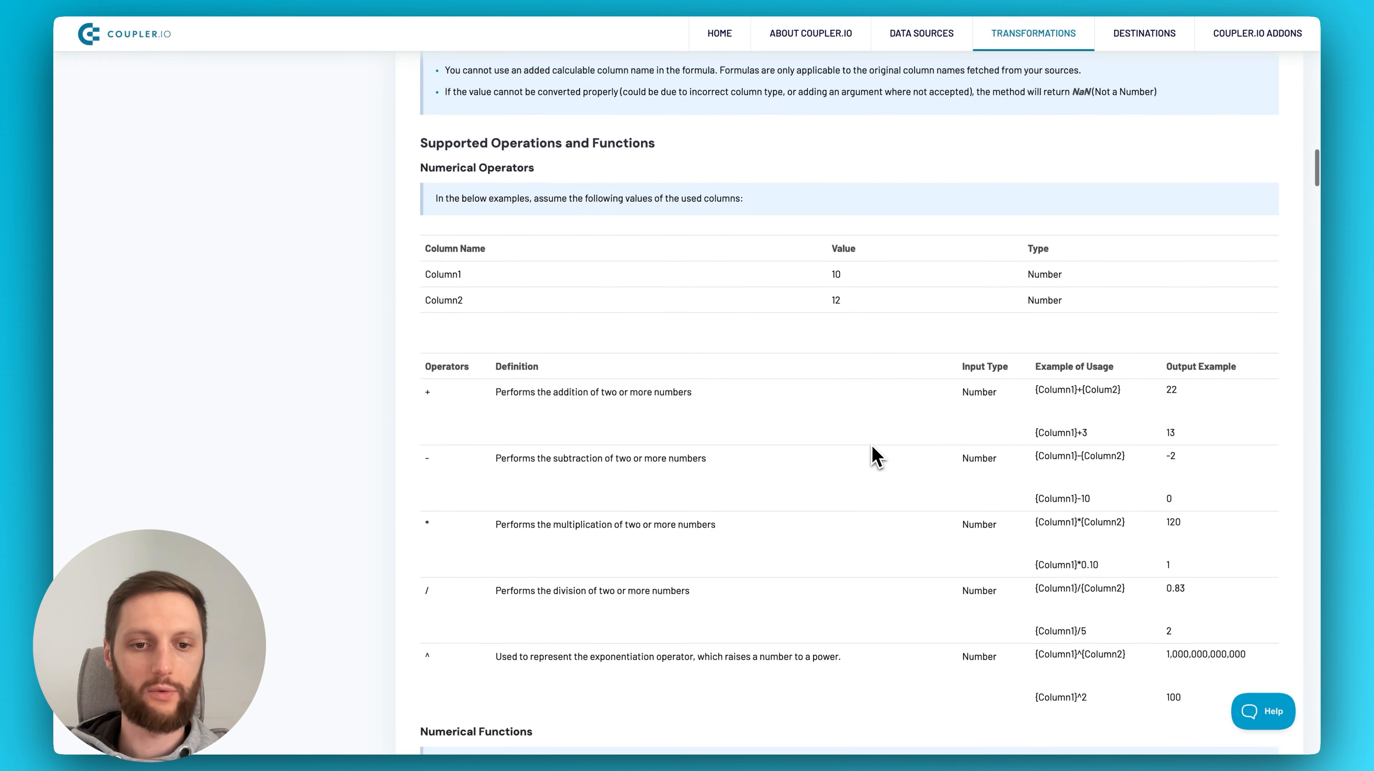